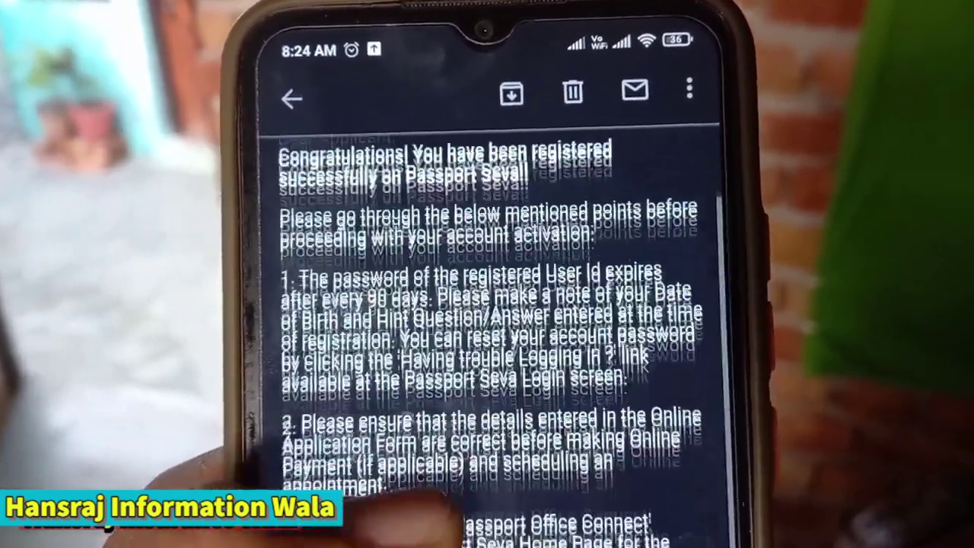
Step: Open the account activation link at the end of the Passport Seva registration email
scroll(487, 304, "down", 4)
scroll(487, 304, "down", 5)
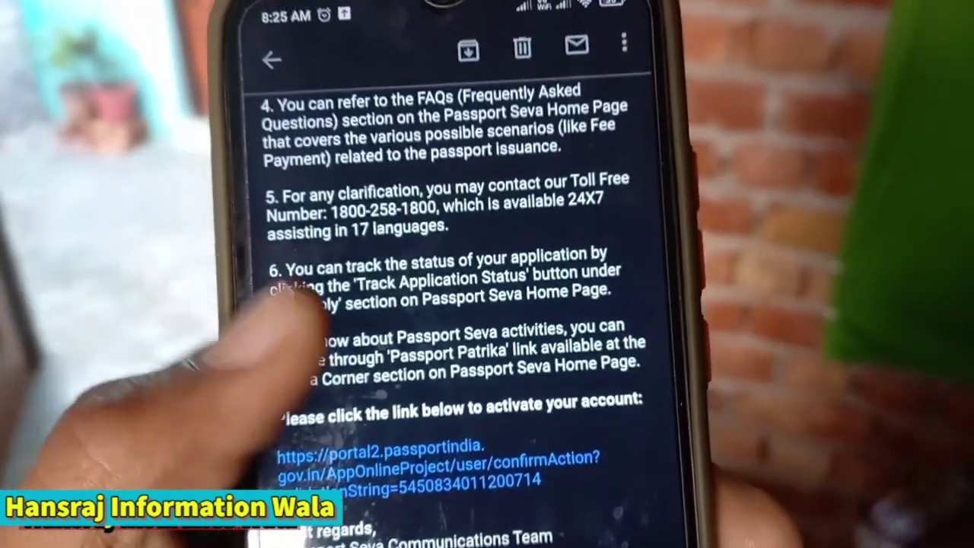
left_click(438, 460)
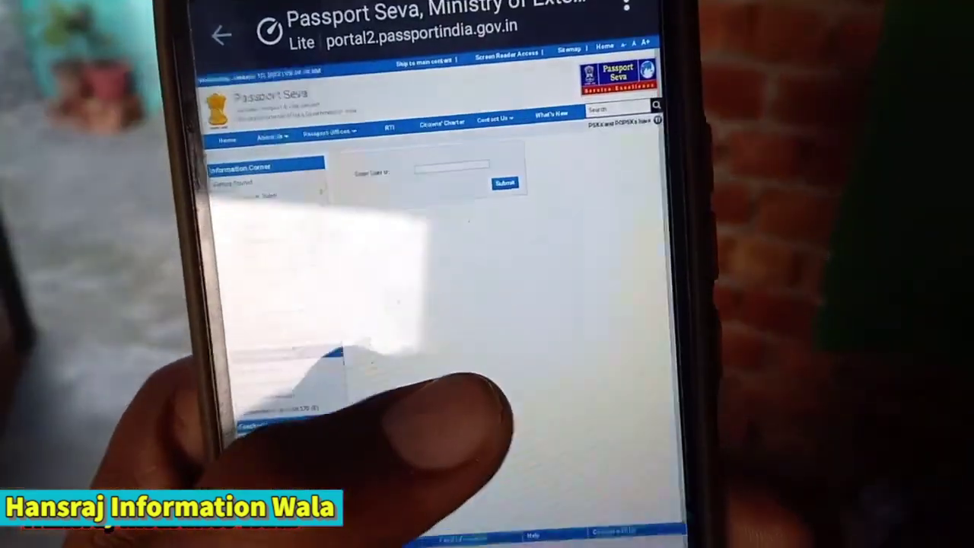
double_click(449, 358)
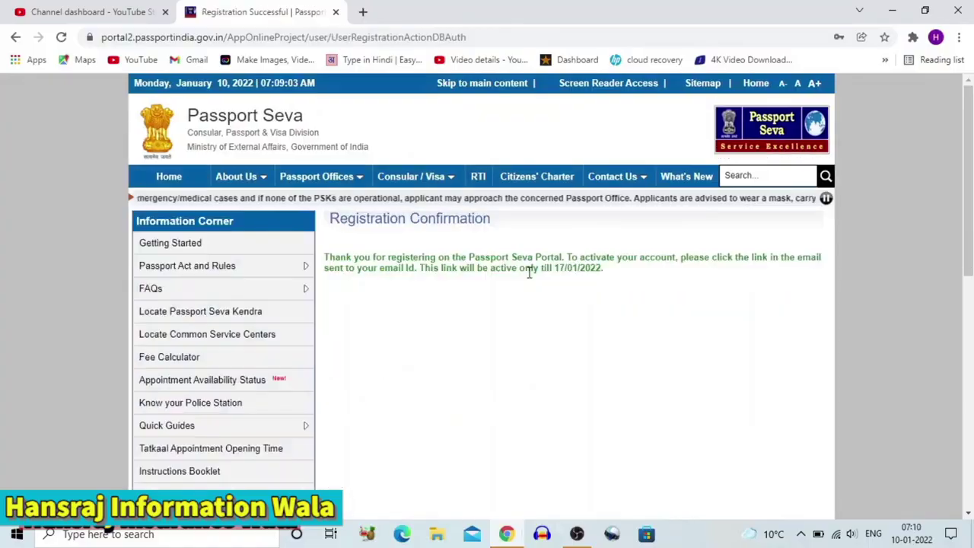
Step: Go to the Passport Seva home page, dismiss the COVID-19 advisory and open the existing user login
scroll(490, 324, "down", 5)
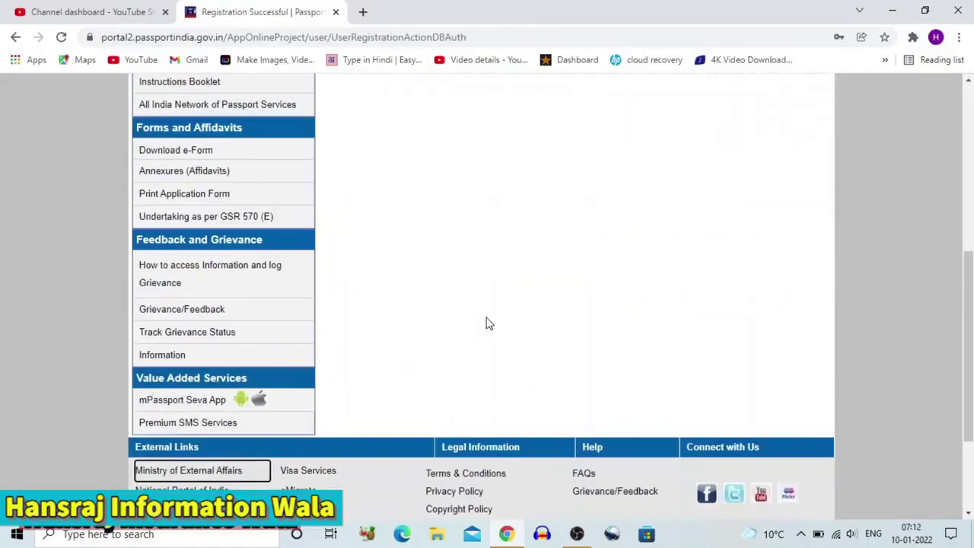
scroll(396, 313, "up", 5)
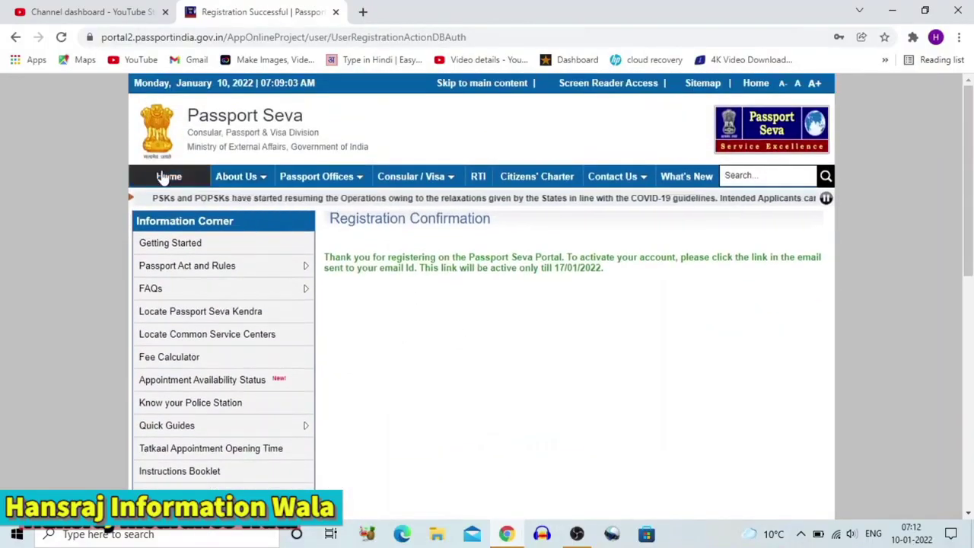
left_click(162, 177)
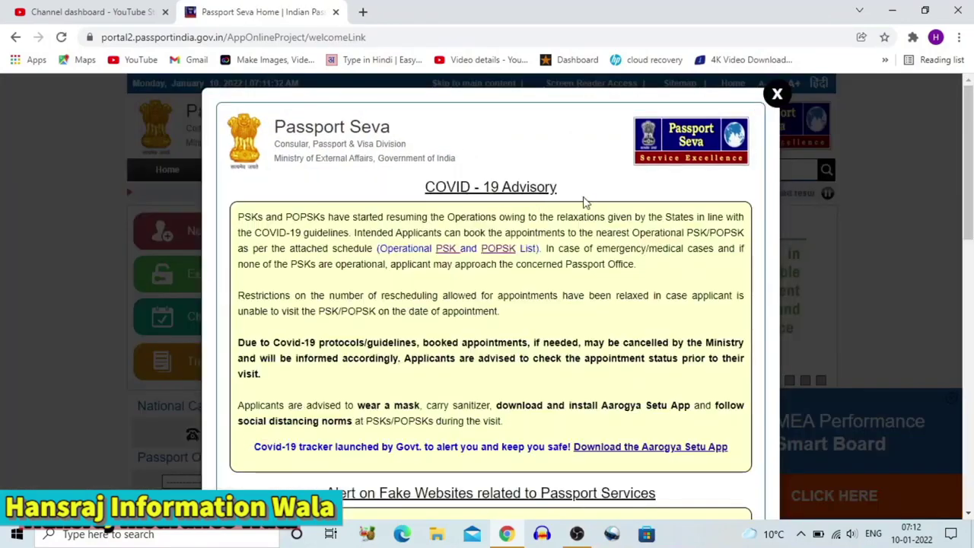
left_click(777, 95)
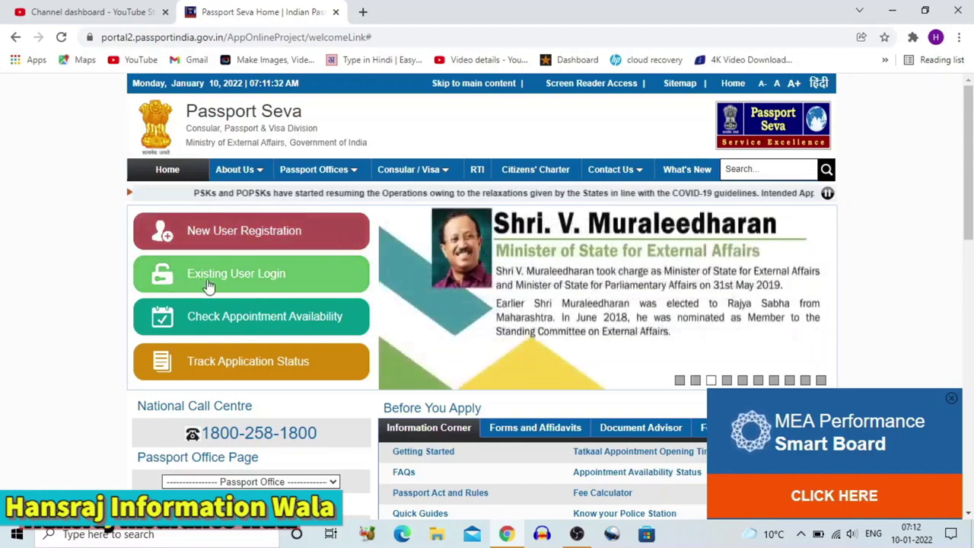
left_click(259, 278)
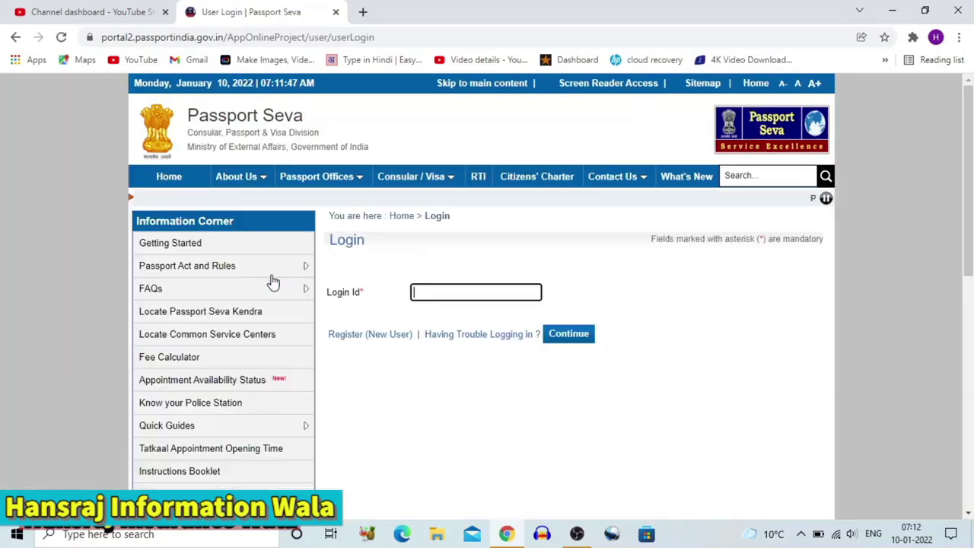
Step: Log in with the login ID, the account password and the displayed verification characters
mouse_move(263, 278)
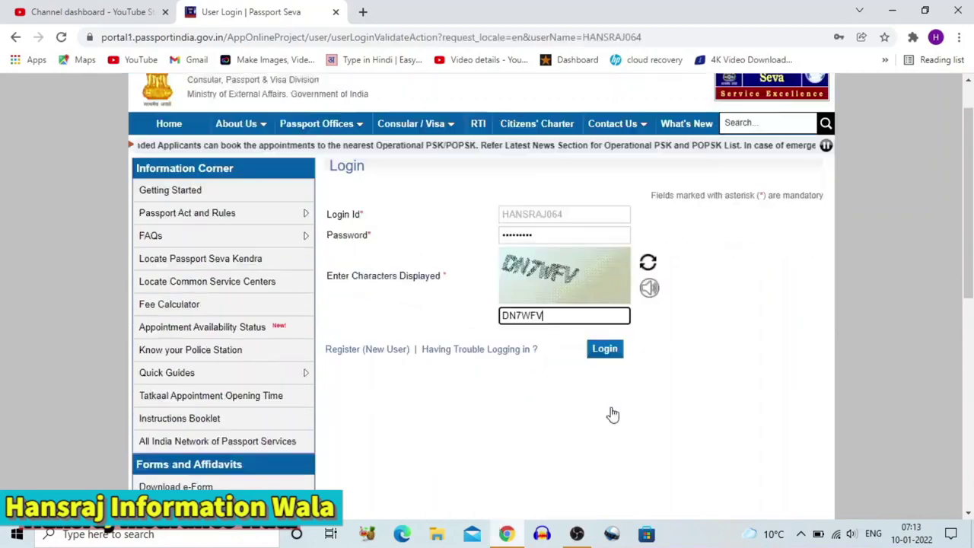
scroll(609, 403, "down", 4)
scroll(591, 361, "up", 5)
scroll(591, 358, "up", 1)
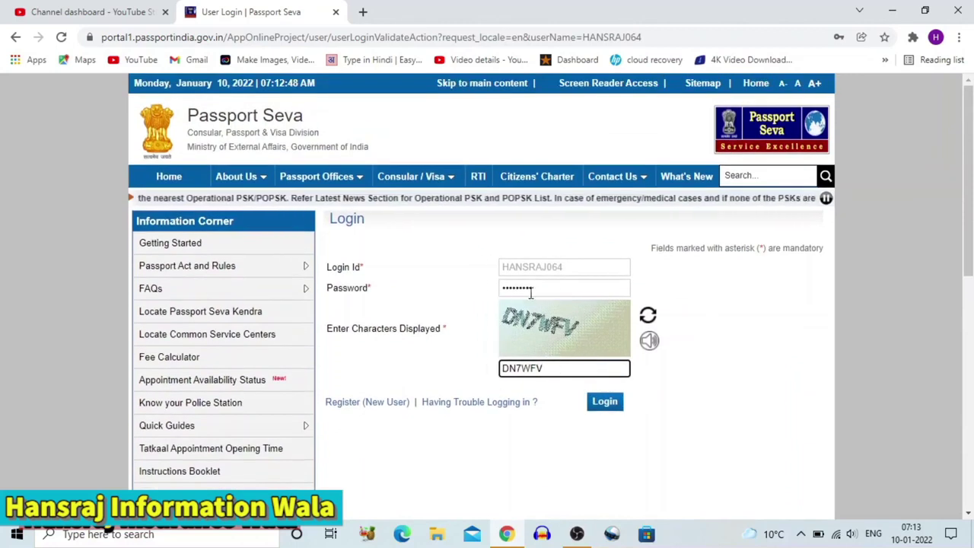
left_click(606, 402)
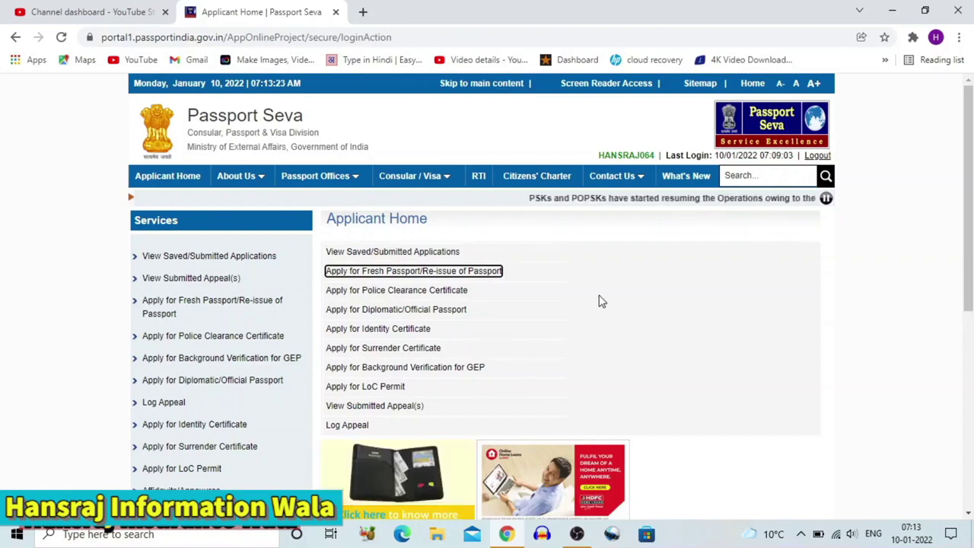
Step: Start an application for a fresh passport or re-issue of passport from the applicant home page
left_click(592, 159)
left_click_drag(626, 155, 643, 153)
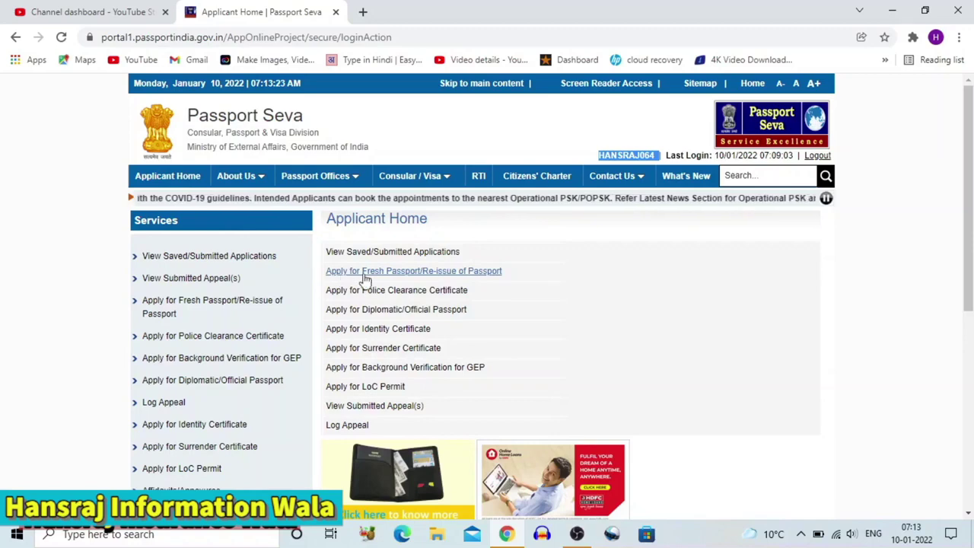
left_click(451, 274)
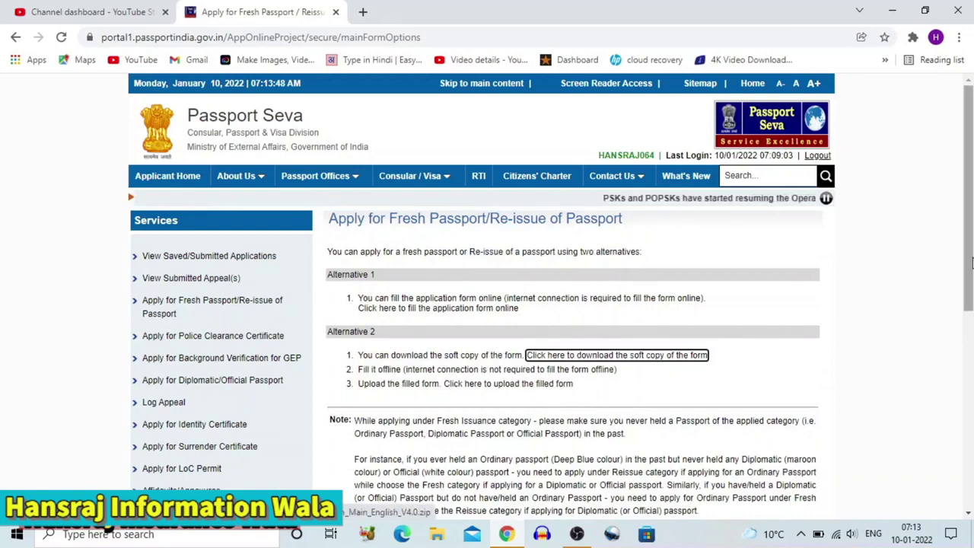
Step: Review the two application alternatives and choose to fill the application form online under Alternative 1
left_click_drag(966, 262, 966, 307)
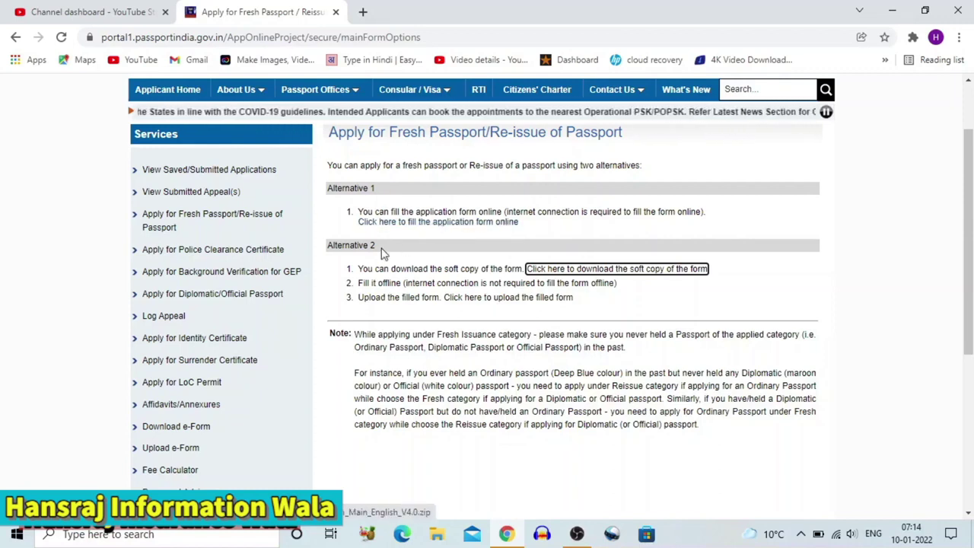
left_click_drag(380, 247, 346, 248)
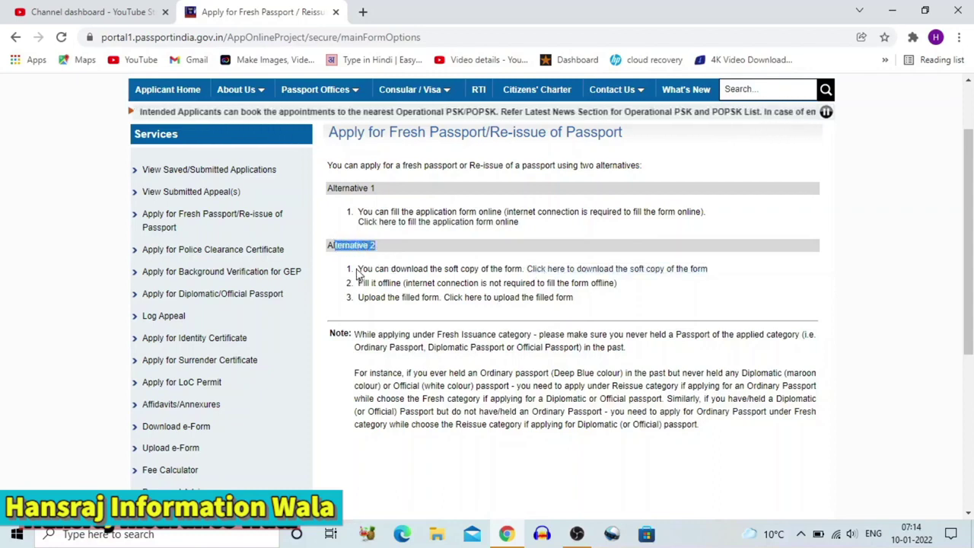
left_click_drag(357, 272, 707, 281)
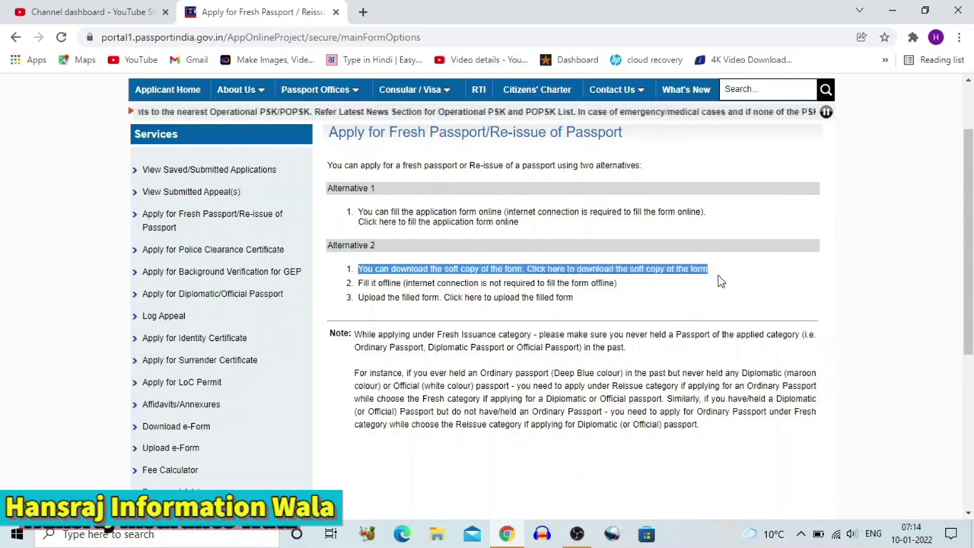
left_click(721, 274)
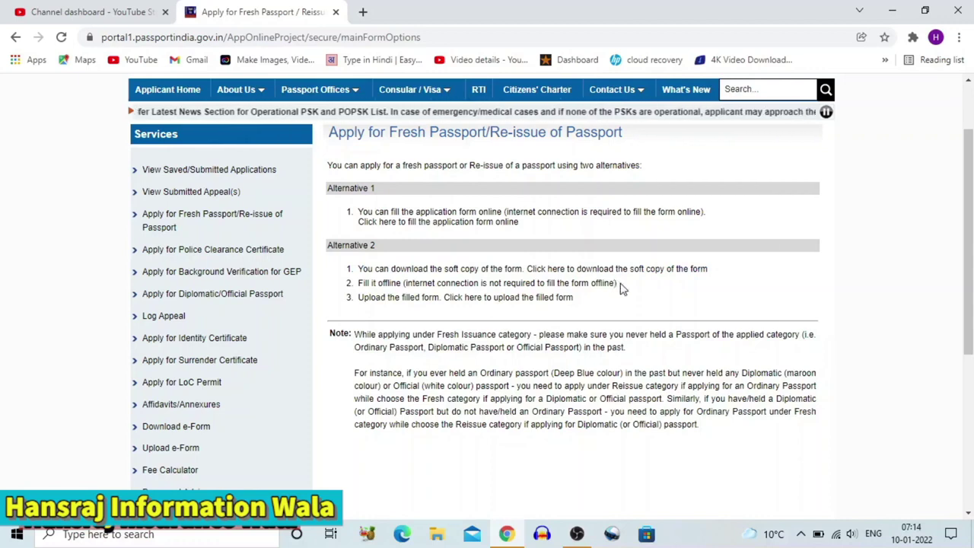
left_click_drag(583, 282, 583, 304)
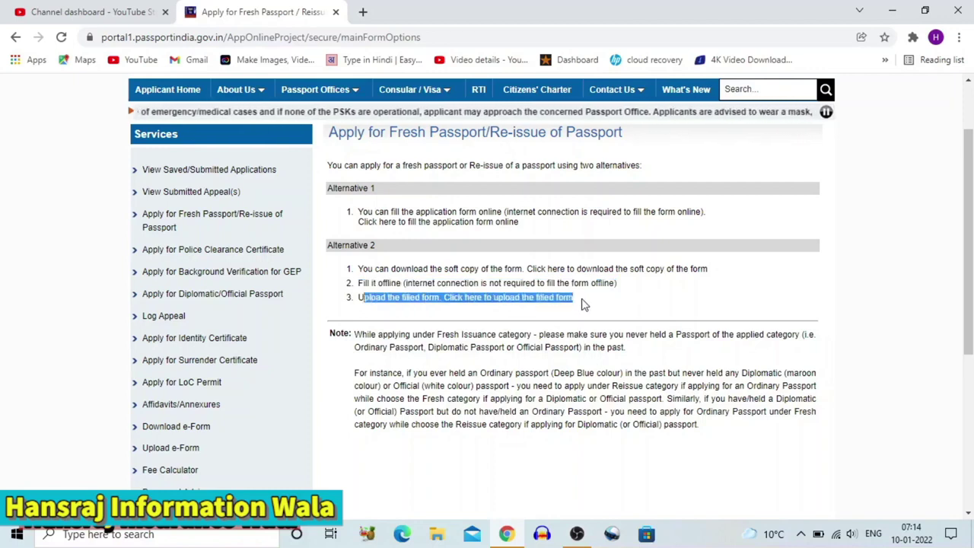
left_click(583, 305)
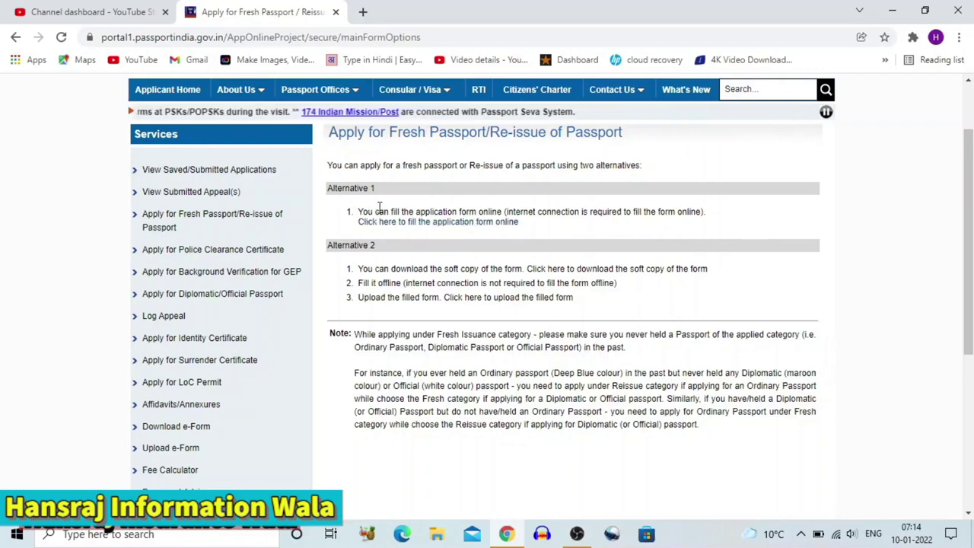
left_click(457, 223)
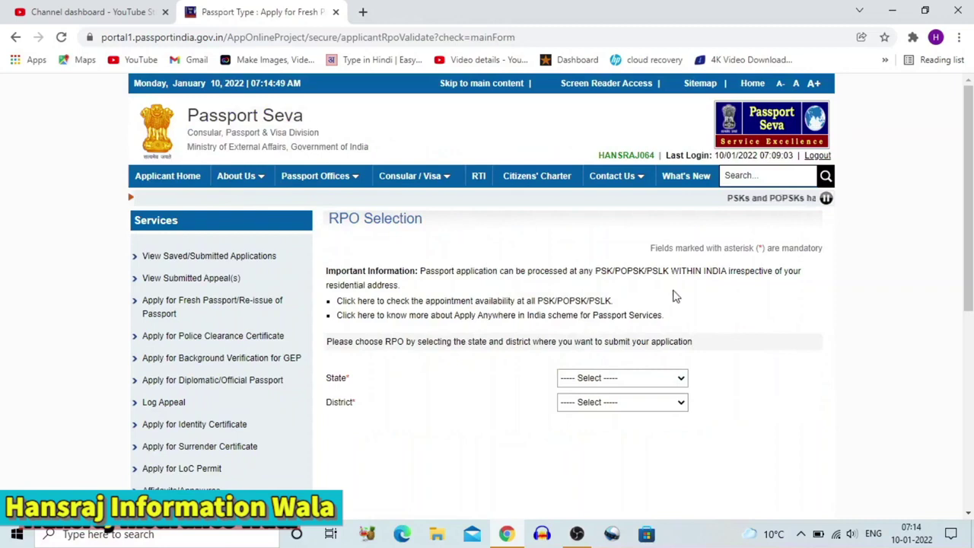
Step: Select Haryana as the state and Faridabad as the district for the RPO, and continue to the passport type page
scroll(522, 244, "down", 1)
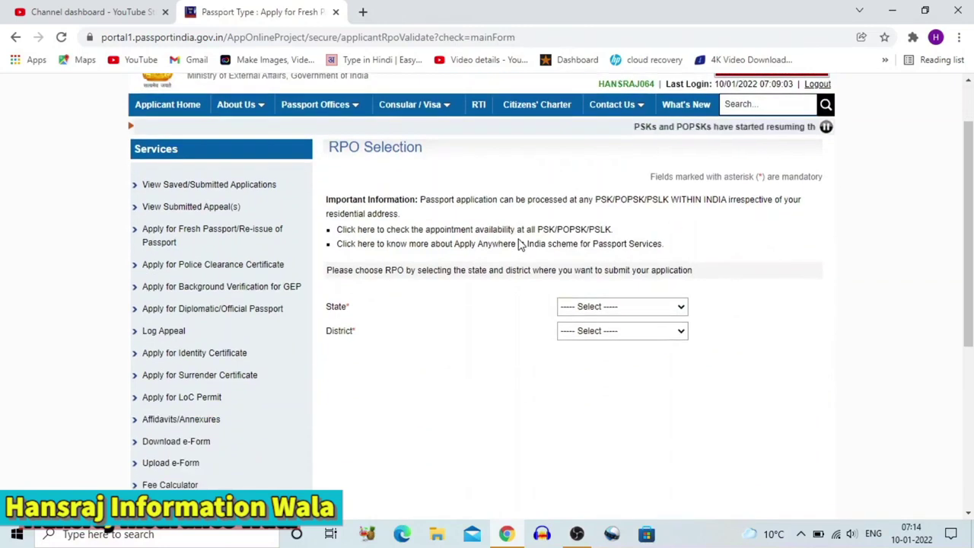
left_click(679, 307)
scroll(631, 252, "down", 1)
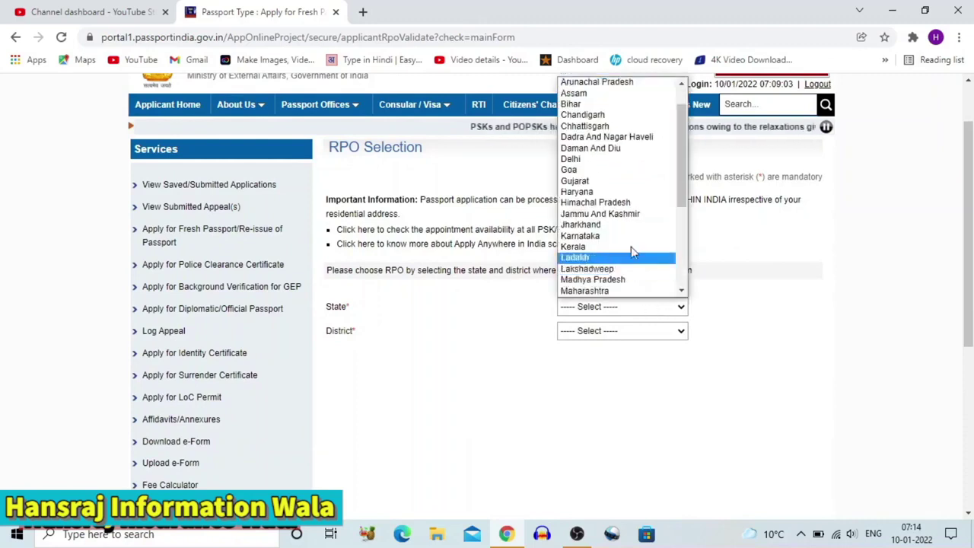
left_click(616, 191)
left_click(630, 333)
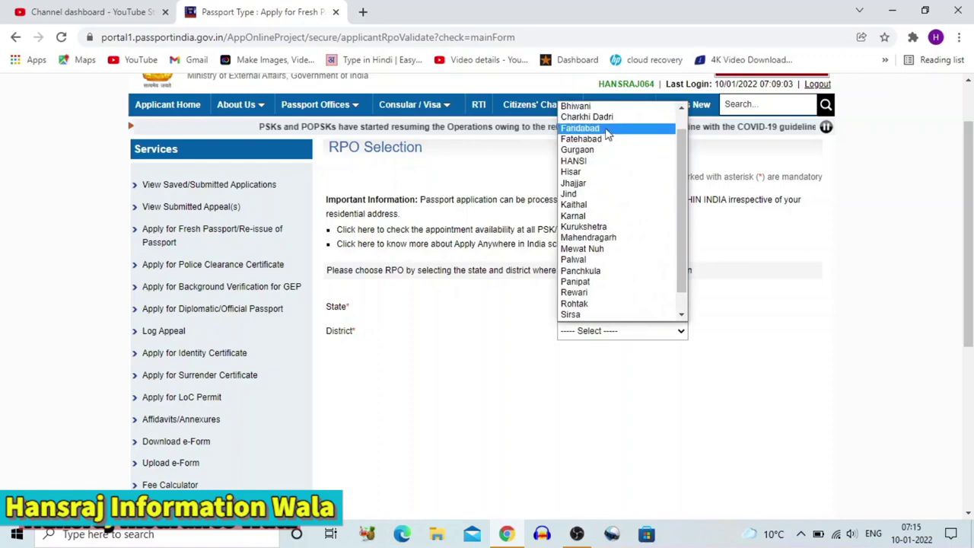
left_click(604, 128)
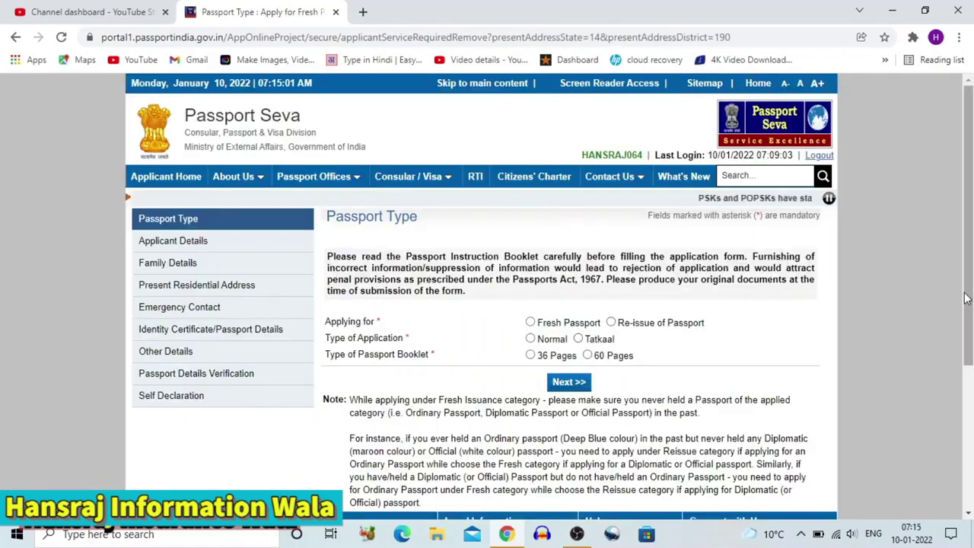
Step: Choose Fresh Passport as what is being applied for and Normal as the type of application
left_click_drag(969, 305, 969, 334)
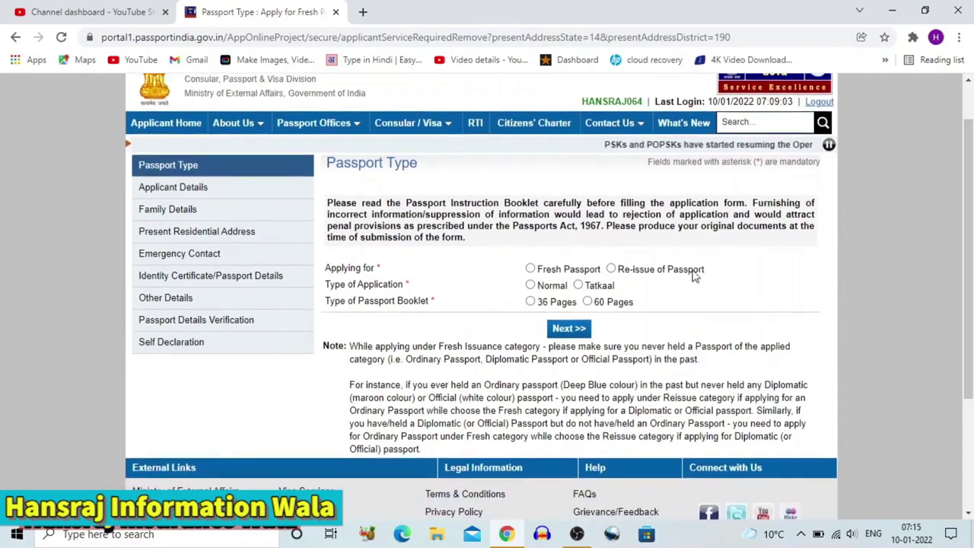
left_click(531, 269)
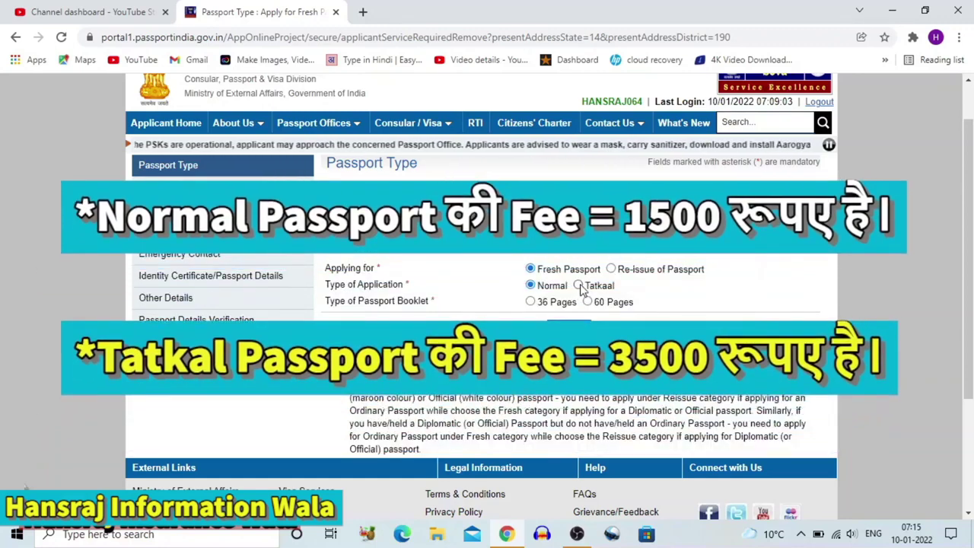
left_click(579, 286)
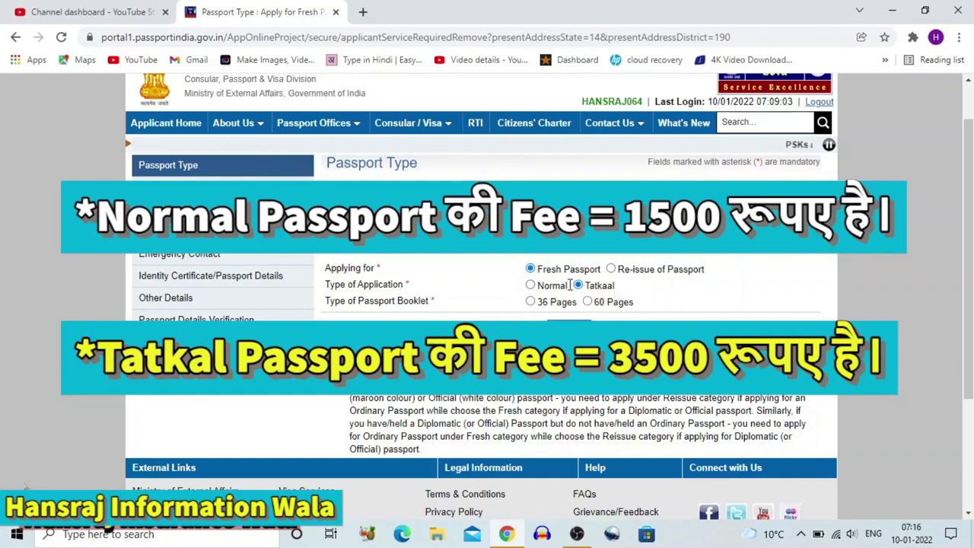
left_click_drag(571, 284, 535, 286)
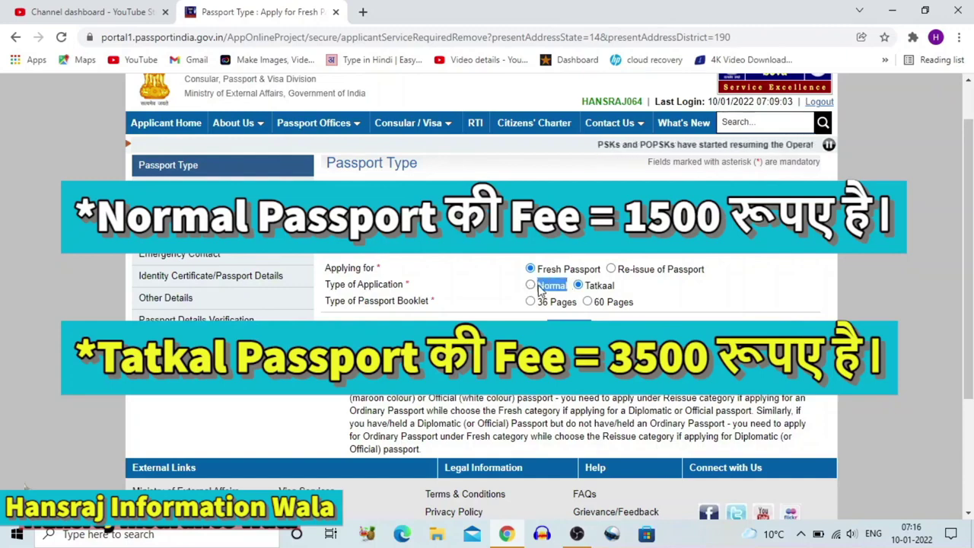
left_click(530, 287)
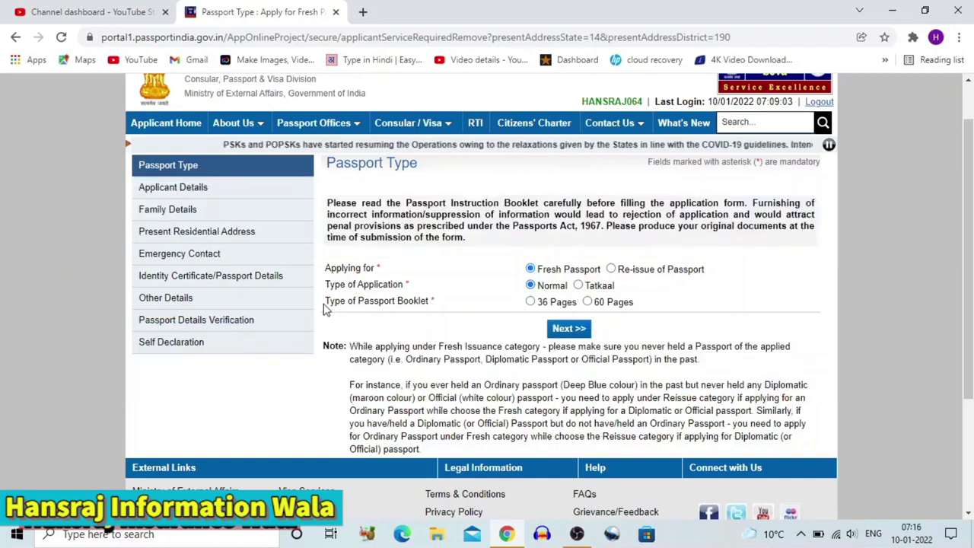
Step: Choose the 36 Pages passport booklet and continue to the Applicant Details section
double_click(335, 303)
left_click_drag(361, 303, 437, 302)
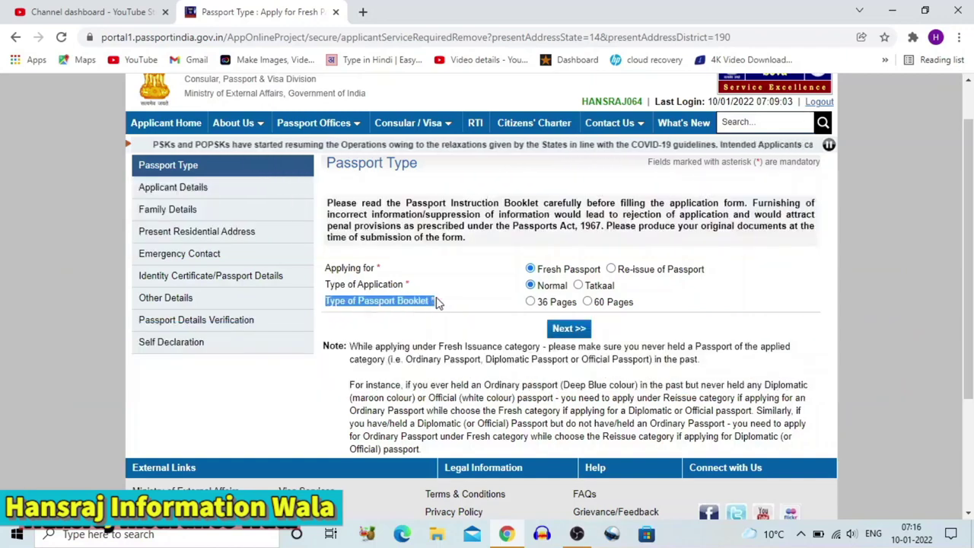
left_click(530, 302)
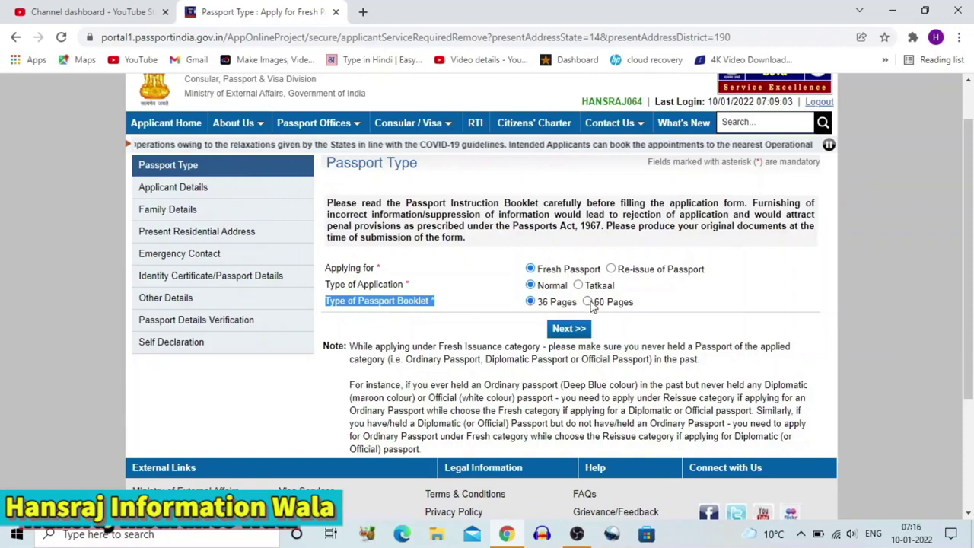
left_click(429, 307)
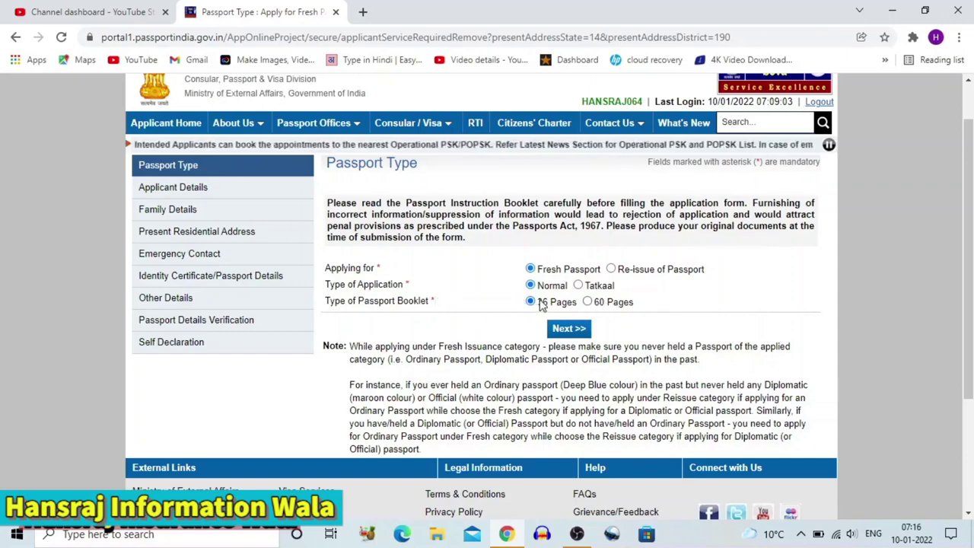
left_click(567, 331)
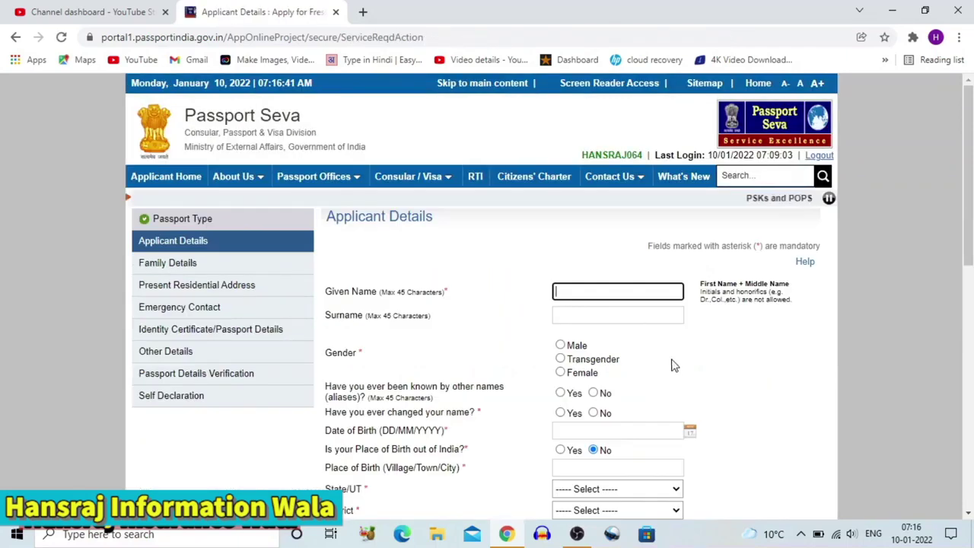
Step: Review the Applicant Details fields from given name and aliases through date of birth and place of birth
scroll(970, 258, "down", 1)
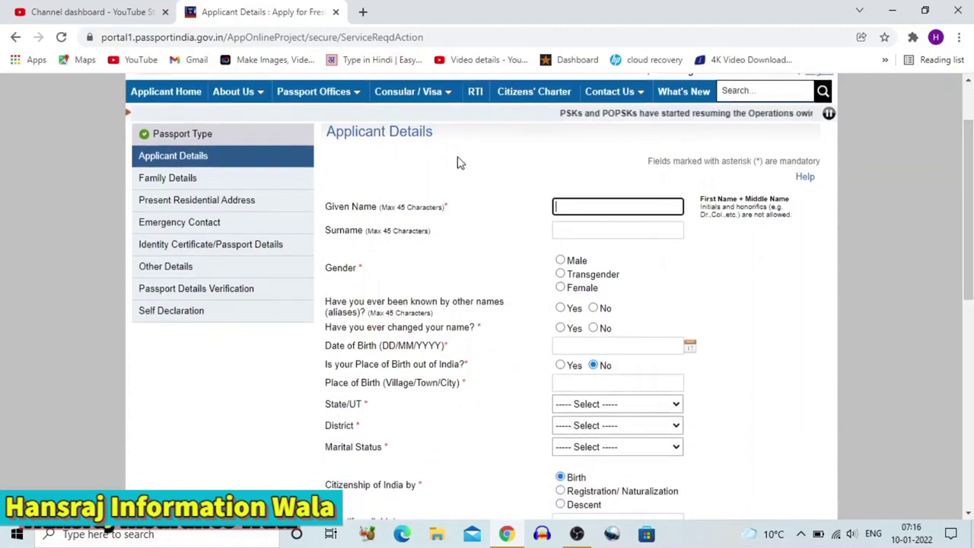
left_click_drag(435, 140, 326, 139)
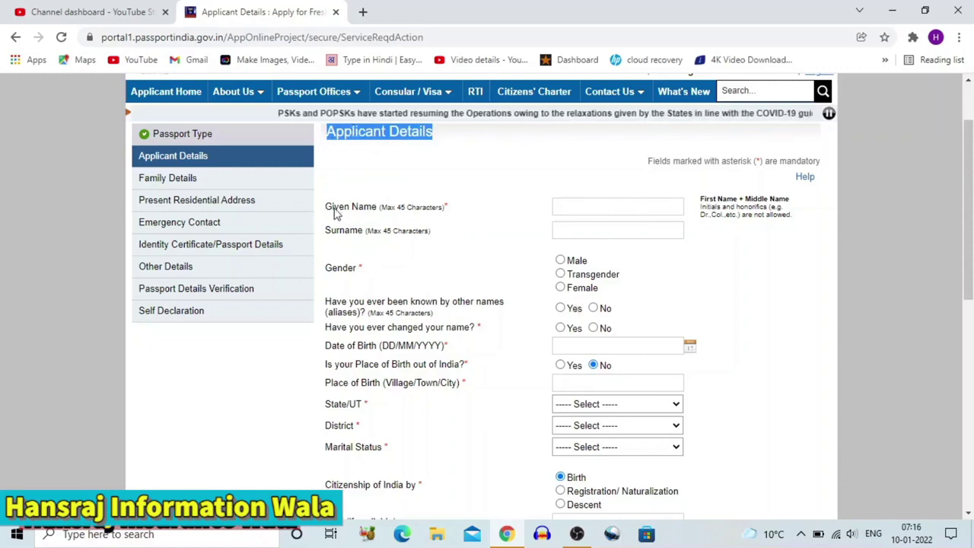
left_click_drag(333, 212, 590, 209)
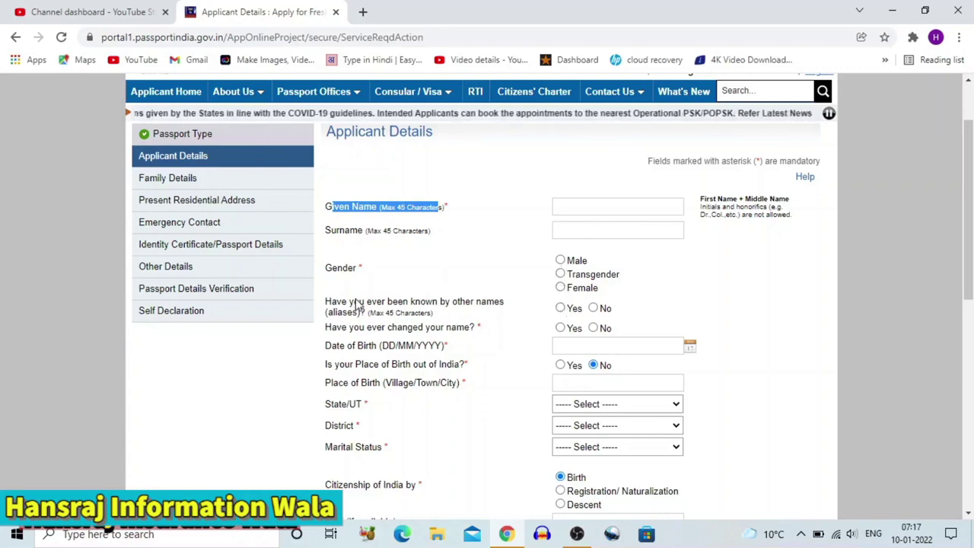
left_click_drag(326, 303, 504, 304)
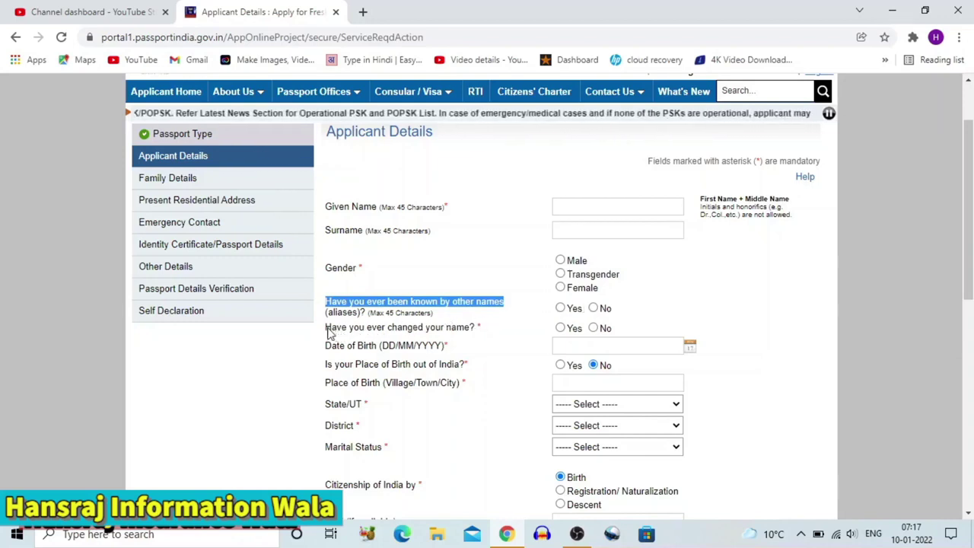
left_click_drag(326, 328, 496, 329)
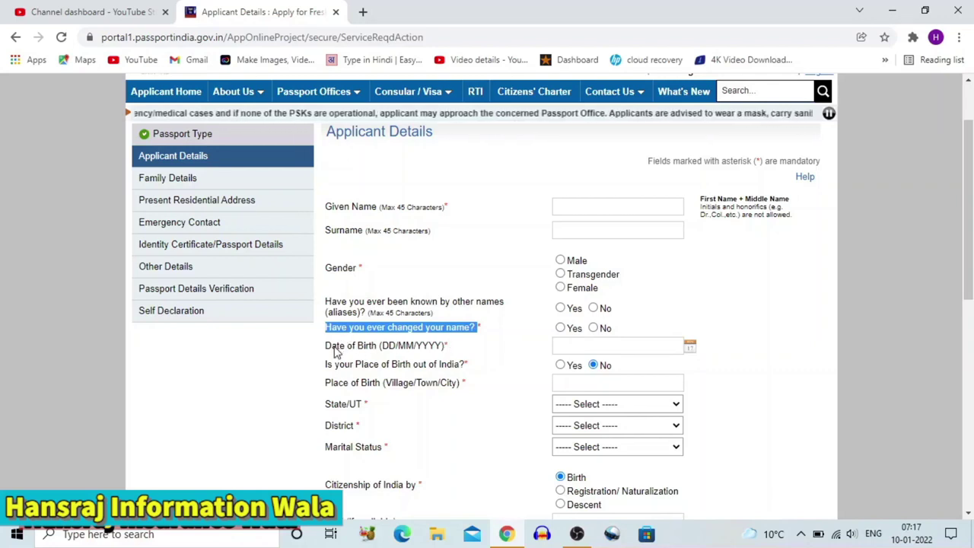
left_click_drag(333, 346, 453, 350)
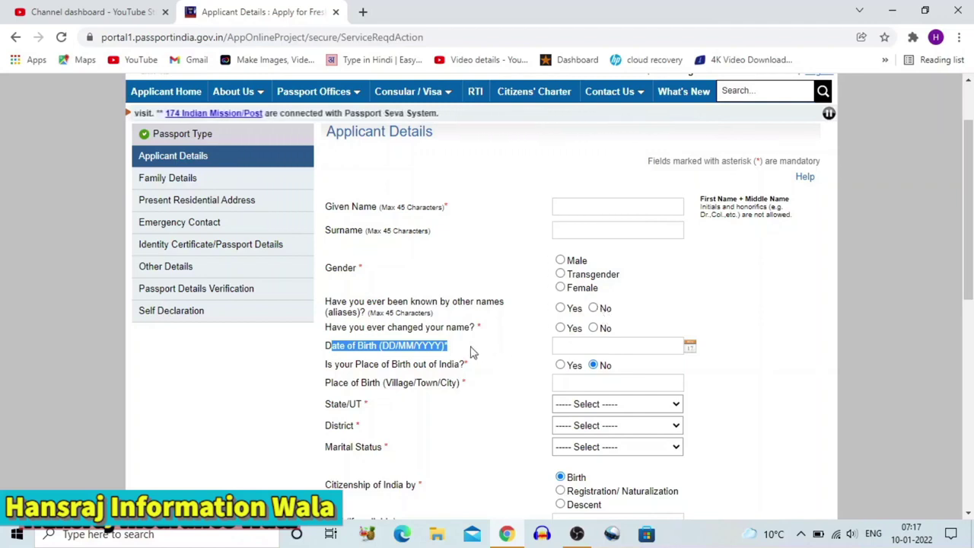
left_click(443, 352)
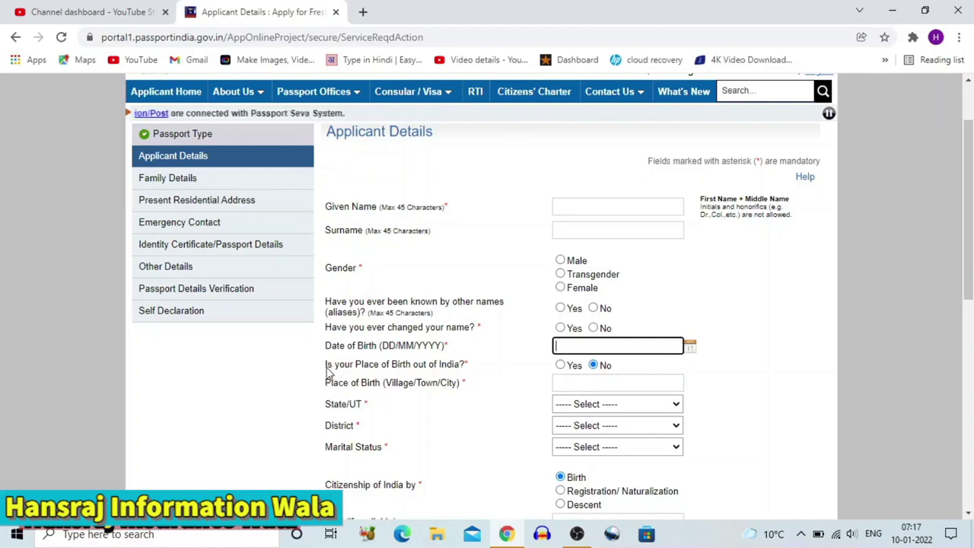
left_click_drag(327, 370, 465, 373)
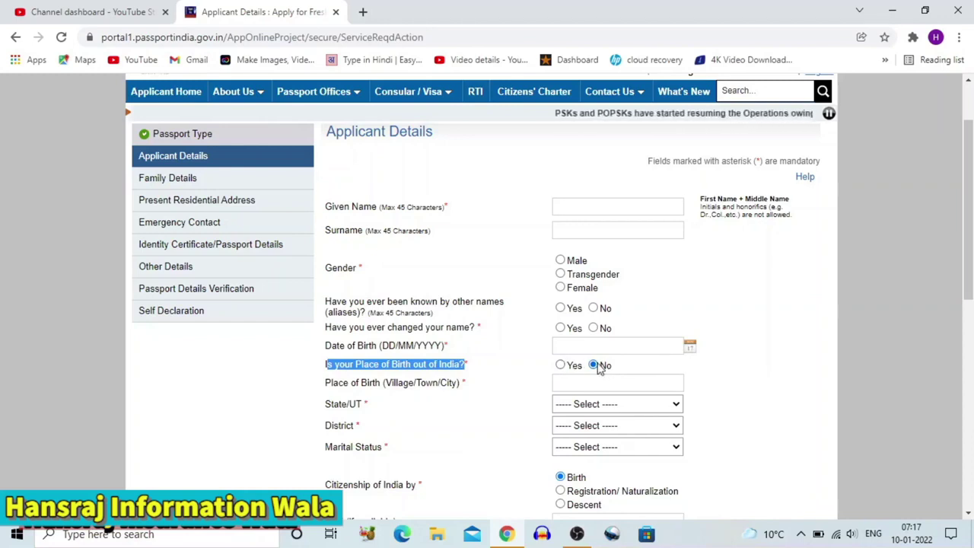
left_click_drag(333, 385, 554, 388)
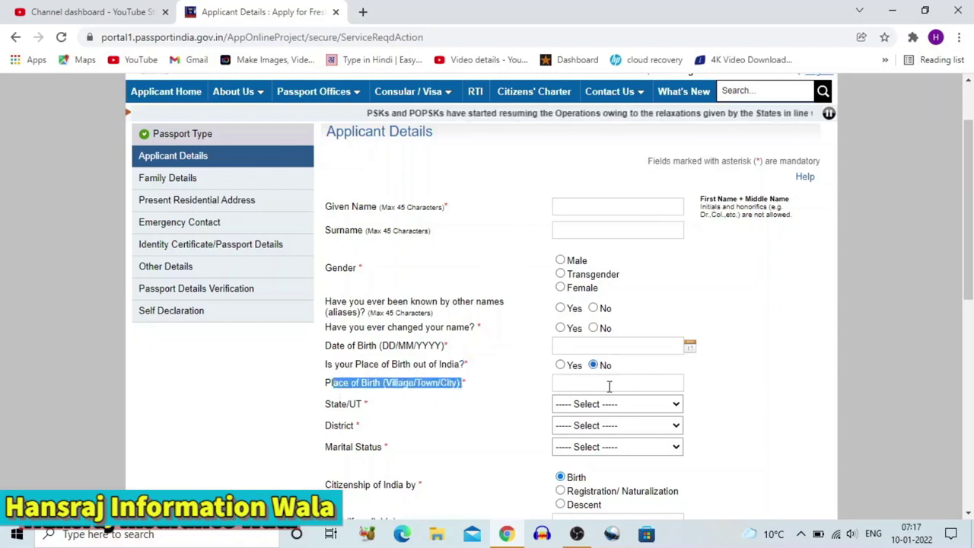
Step: Set the place of birth's state to Haryana and district to Faridabad, and choose Single as the marital status
left_click(624, 405)
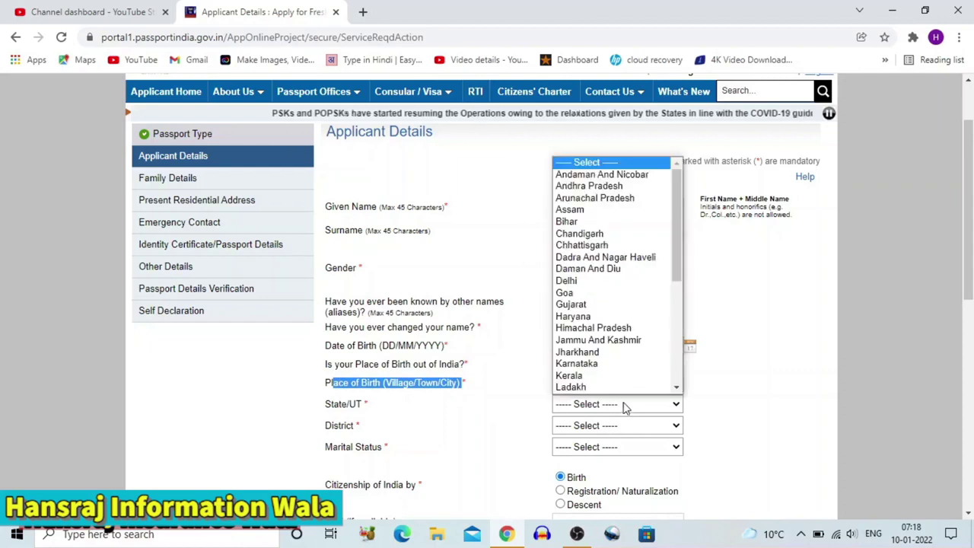
scroll(609, 342, "down", 1)
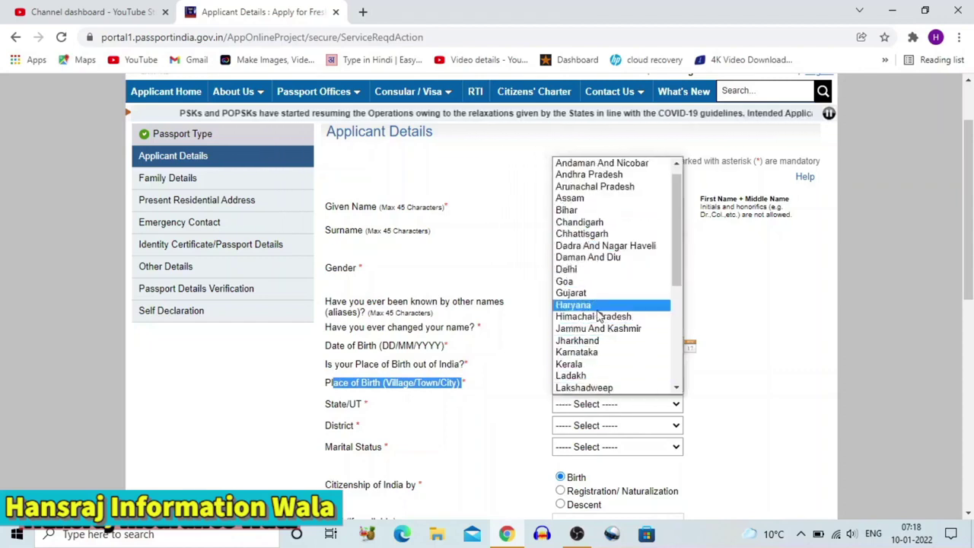
left_click(597, 309)
left_click(615, 427)
scroll(580, 282, "down", 1)
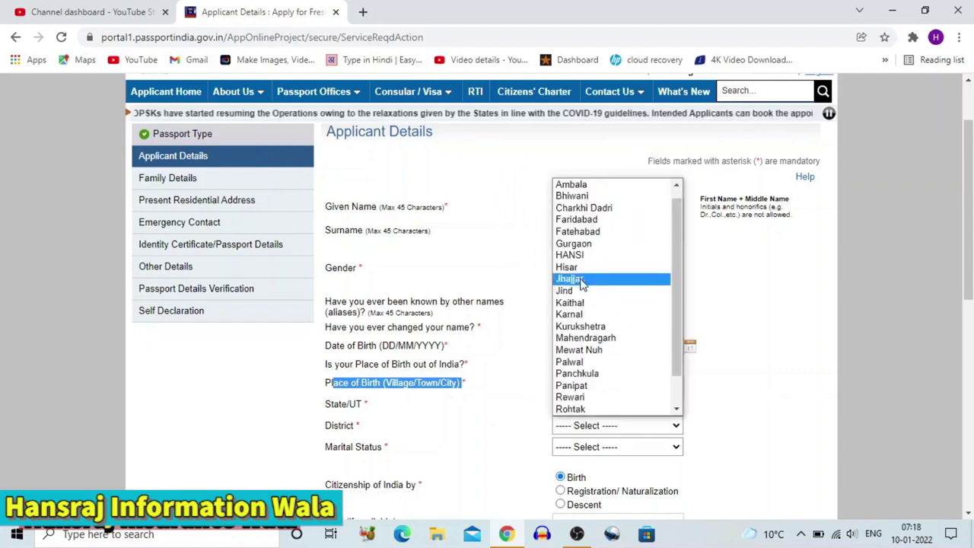
left_click(597, 220)
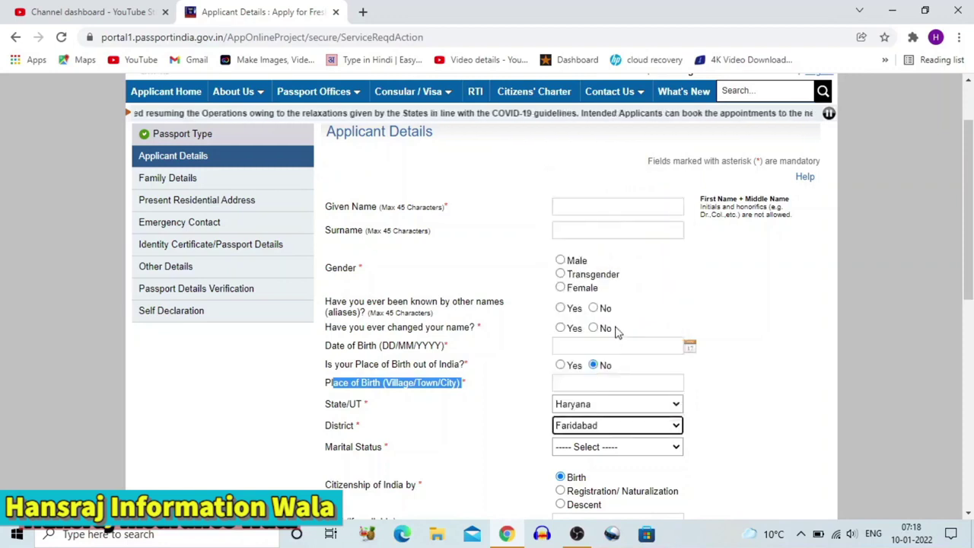
left_click(620, 455)
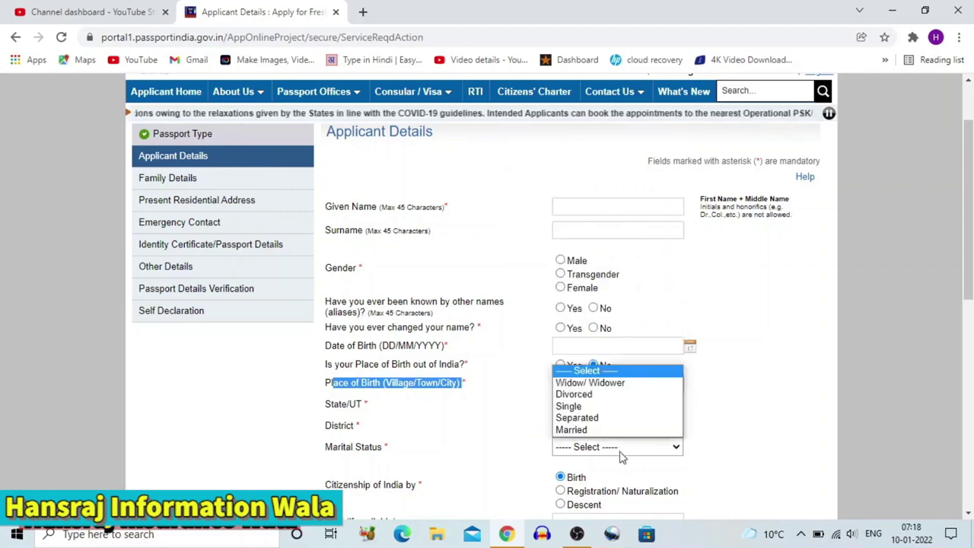
left_click(608, 408)
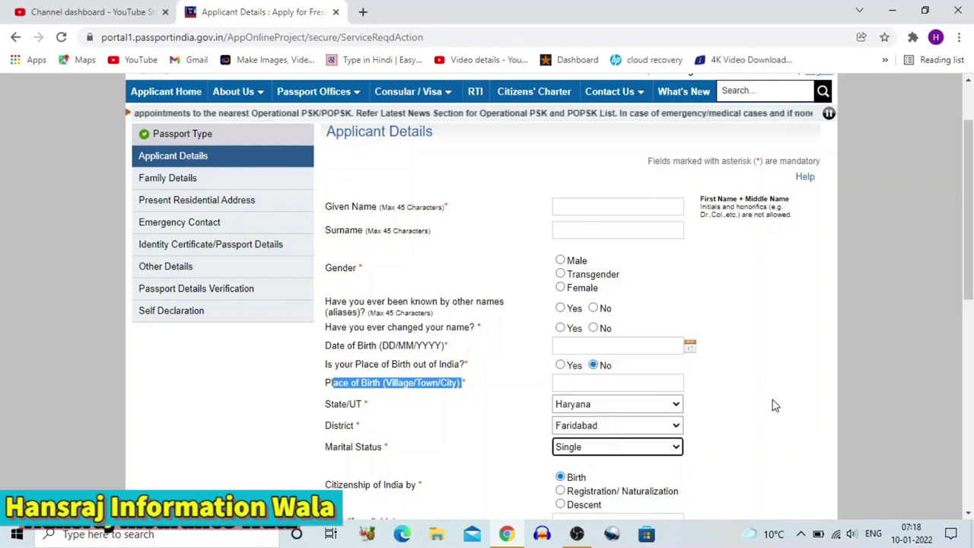
Step: Review the citizenship, PAN, Voter Id and Employment Type fields, and open the list of employment types
scroll(774, 405, "down", 2)
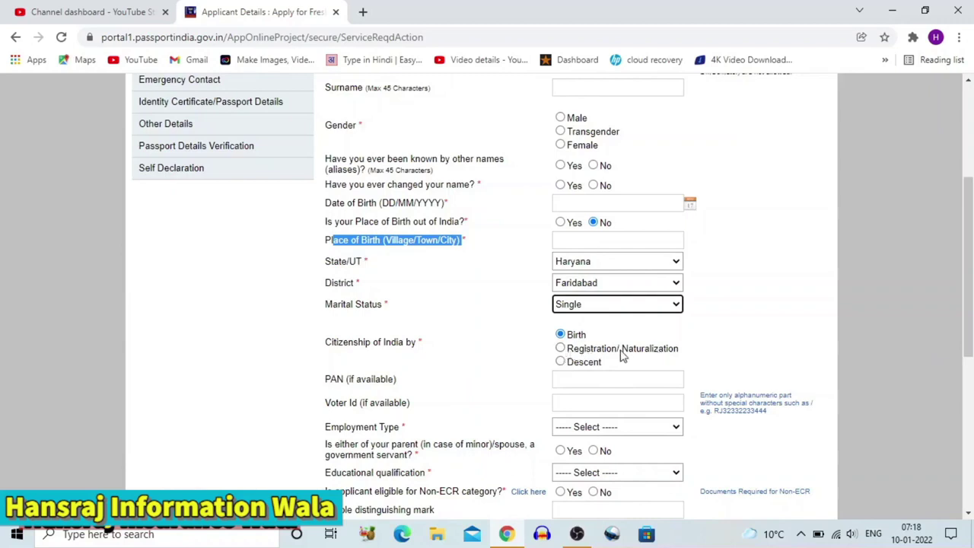
scroll(582, 350, "down", 1)
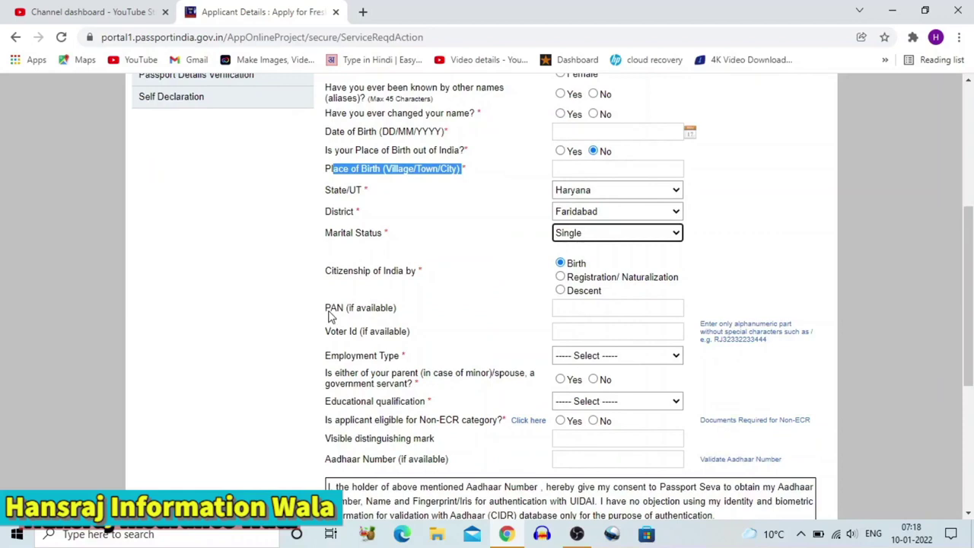
left_click_drag(328, 315, 539, 318)
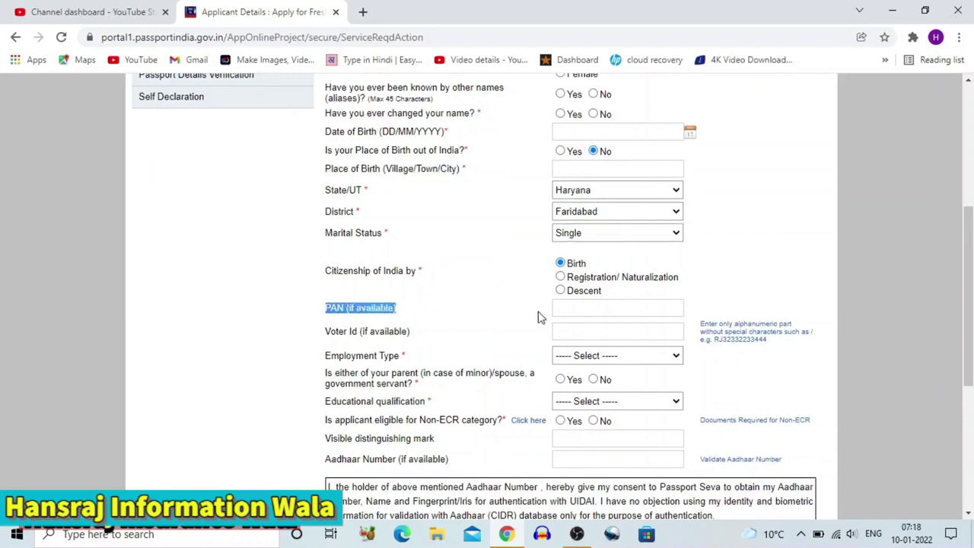
left_click(395, 312)
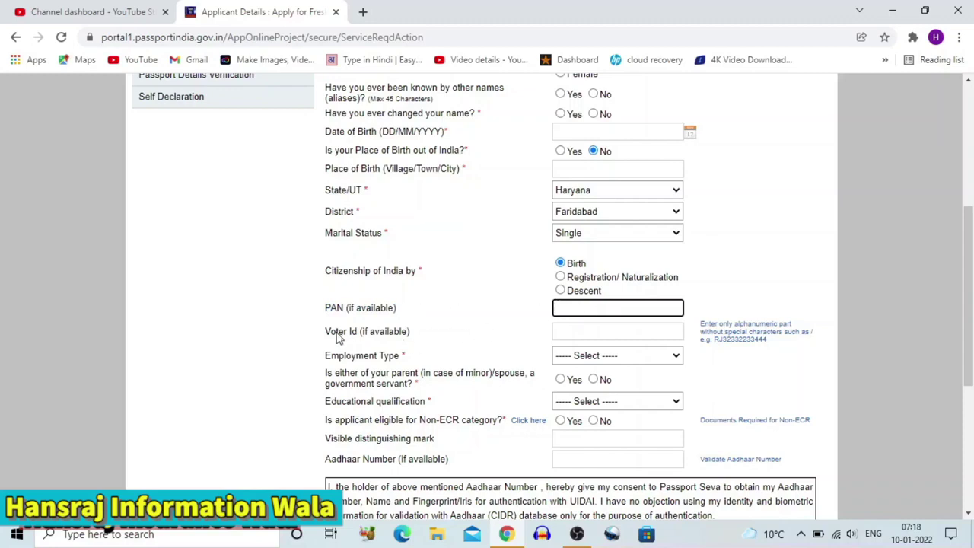
left_click_drag(326, 333, 411, 332)
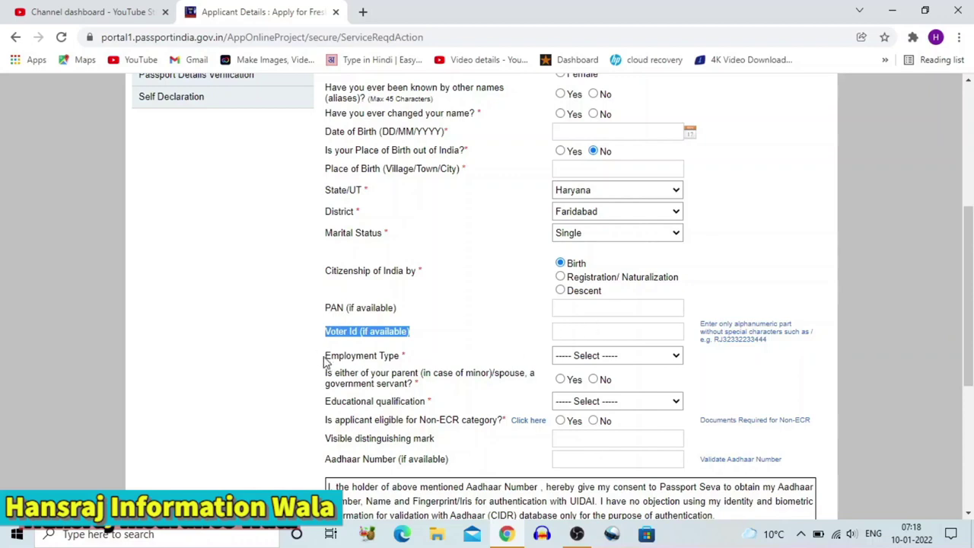
left_click_drag(324, 362, 403, 356)
left_click(512, 355)
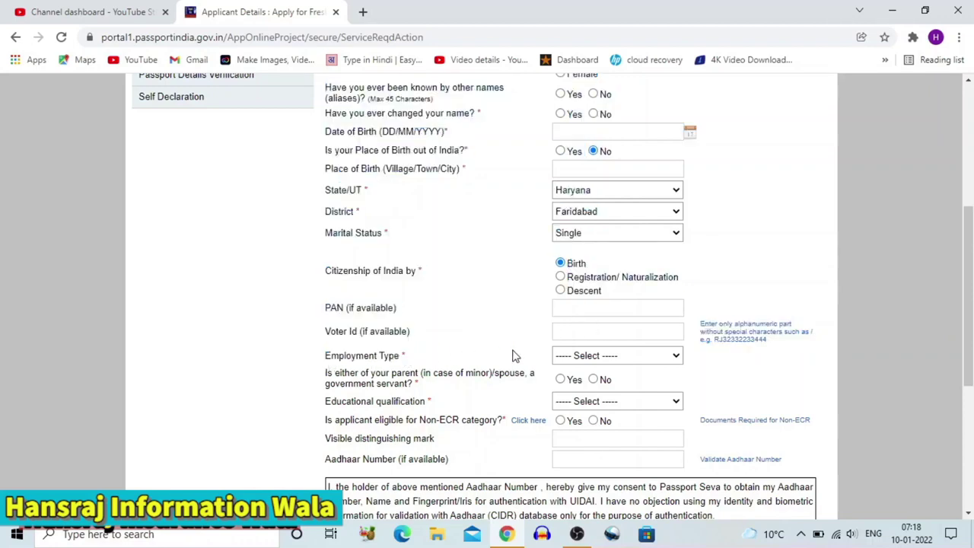
left_click(672, 359)
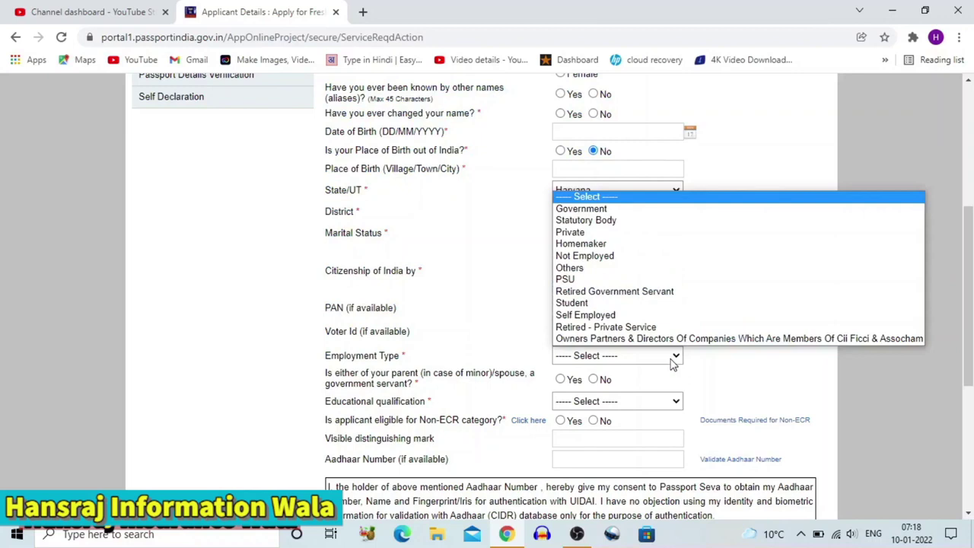
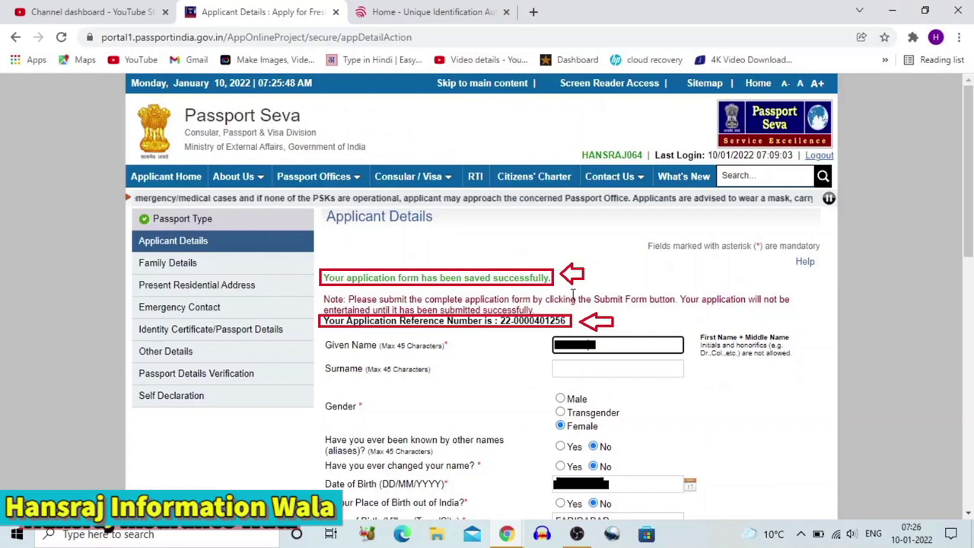
Step: Continue from Applicant Details to the Family Details section and review the father's, mother's, legal guardian's and spouse's name fields
scroll(572, 293, "down", 10)
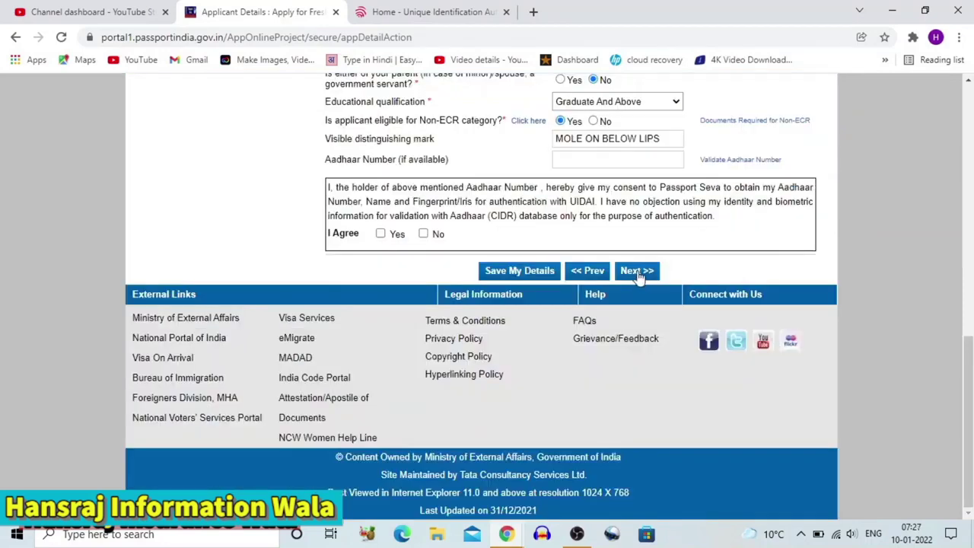
left_click(637, 272)
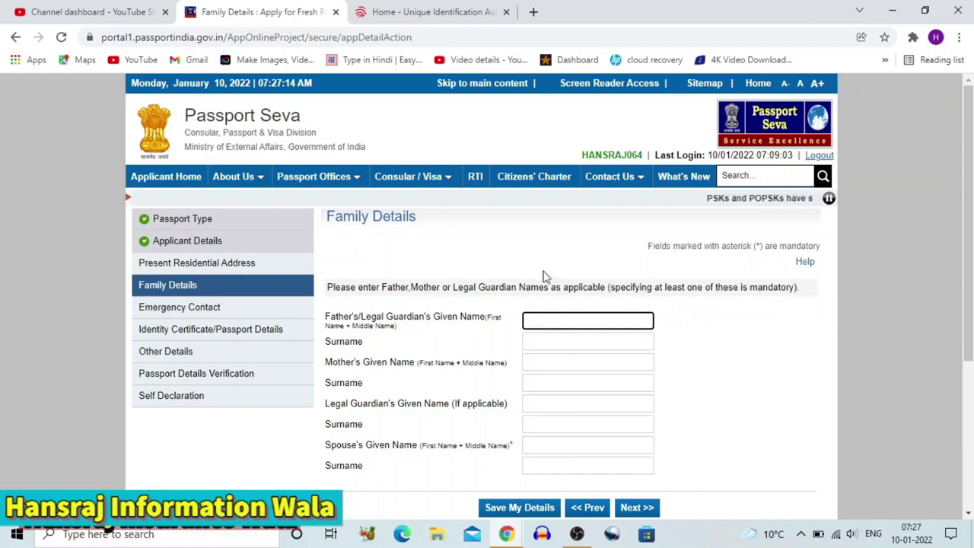
left_click_drag(330, 216, 419, 223)
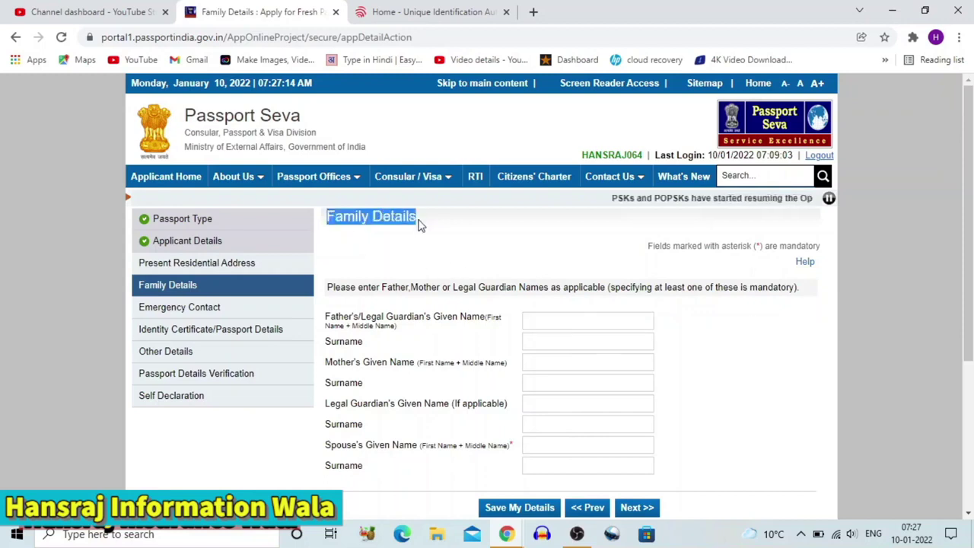
scroll(498, 261, "down", 1)
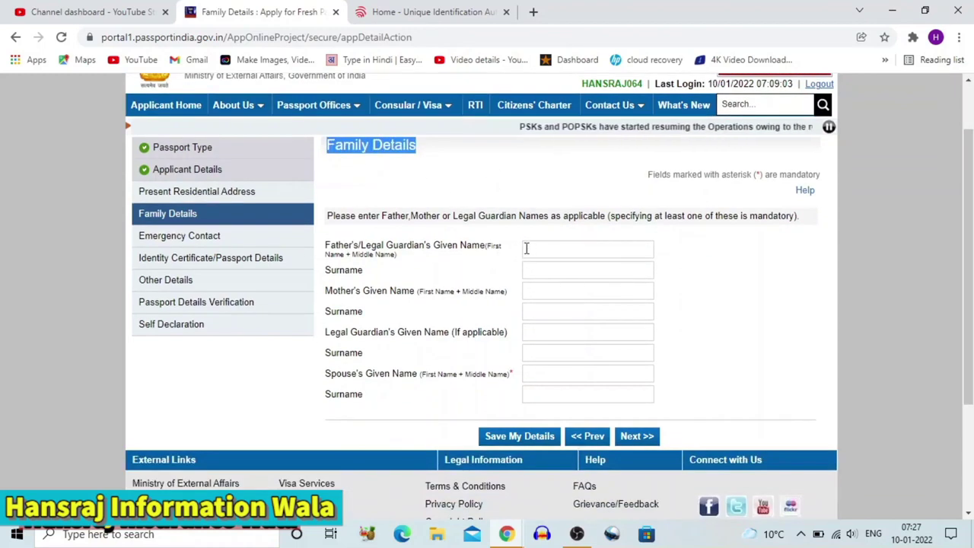
left_click_drag(326, 246, 394, 247)
left_click_drag(327, 291, 426, 290)
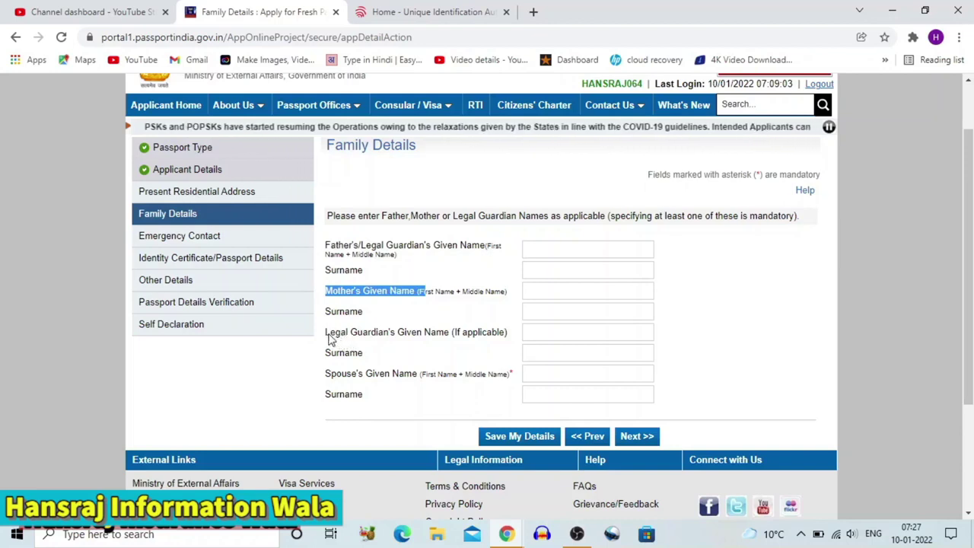
left_click_drag(329, 333, 417, 332)
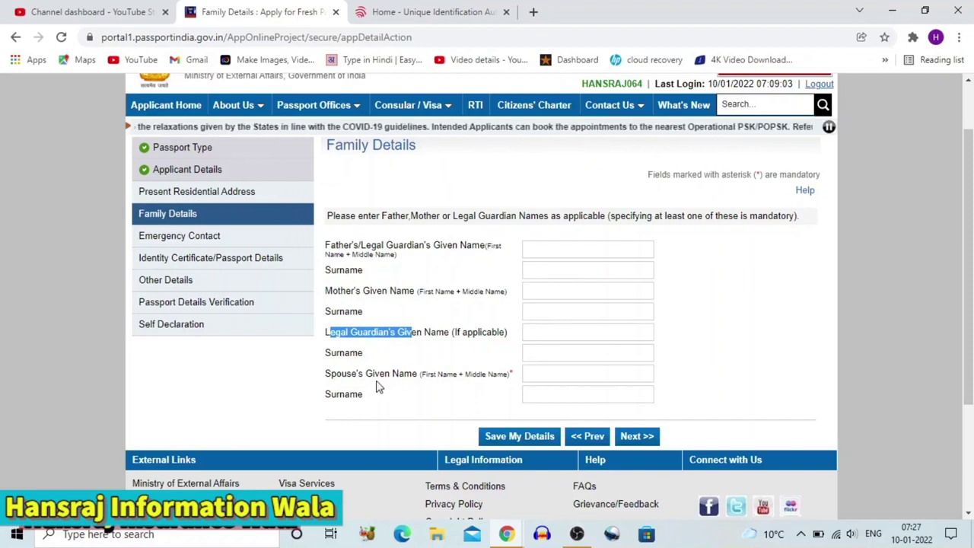
left_click(417, 332)
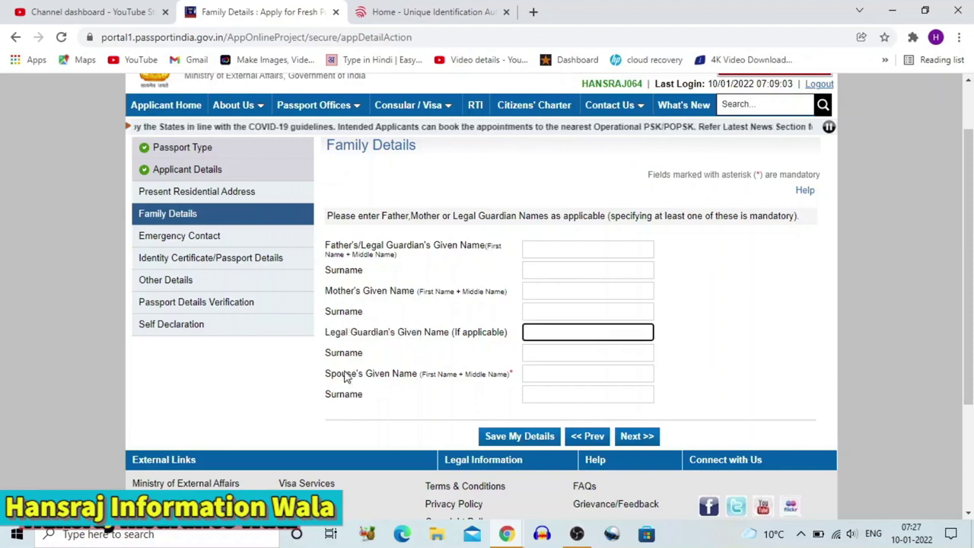
left_click_drag(329, 374, 551, 374)
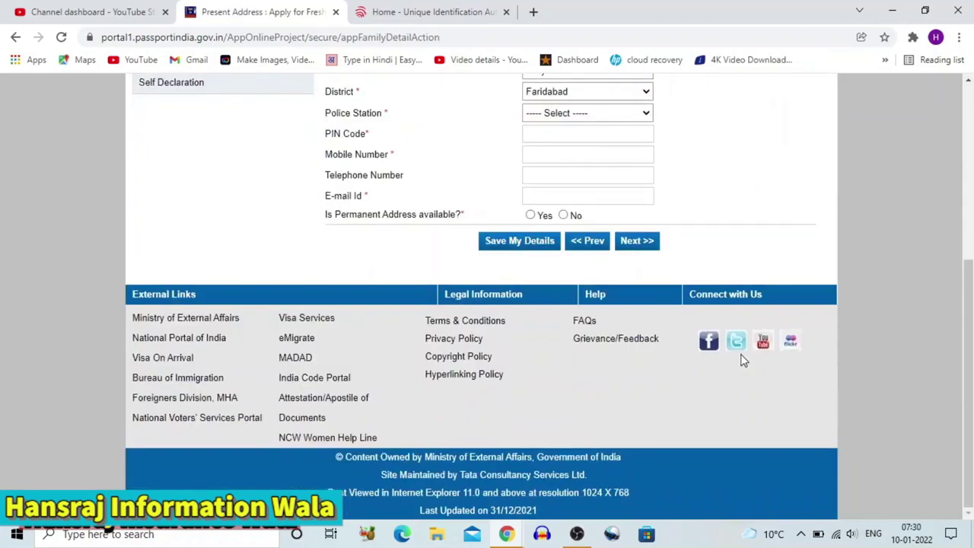
Step: Review the Present Residential Address section, from the house number and street name down to the permanent address question
scroll(626, 361, "up", 4)
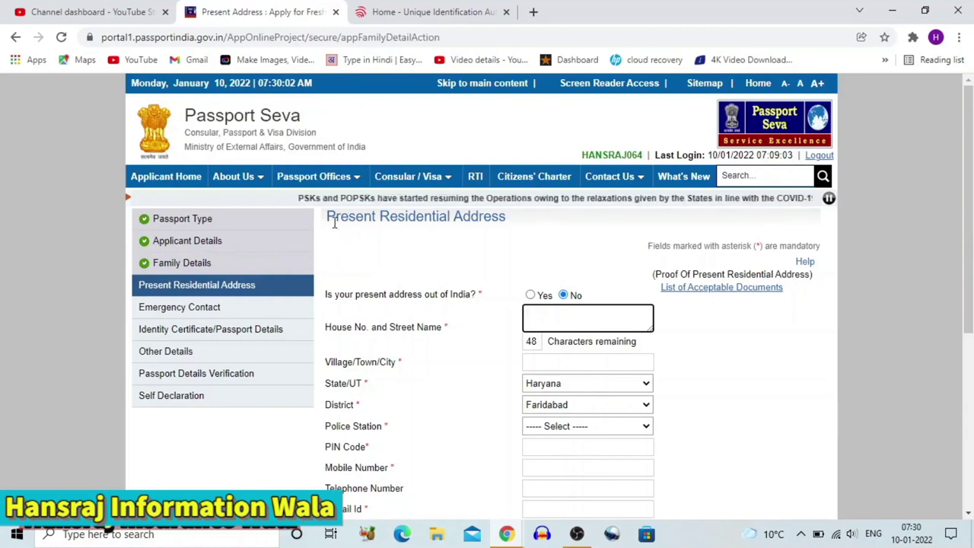
left_click_drag(326, 217, 511, 226)
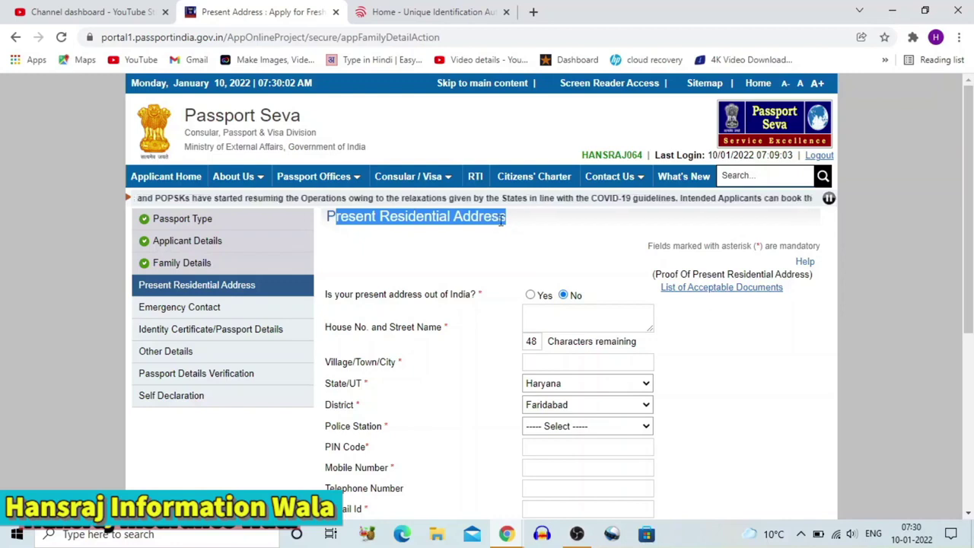
left_click(501, 218)
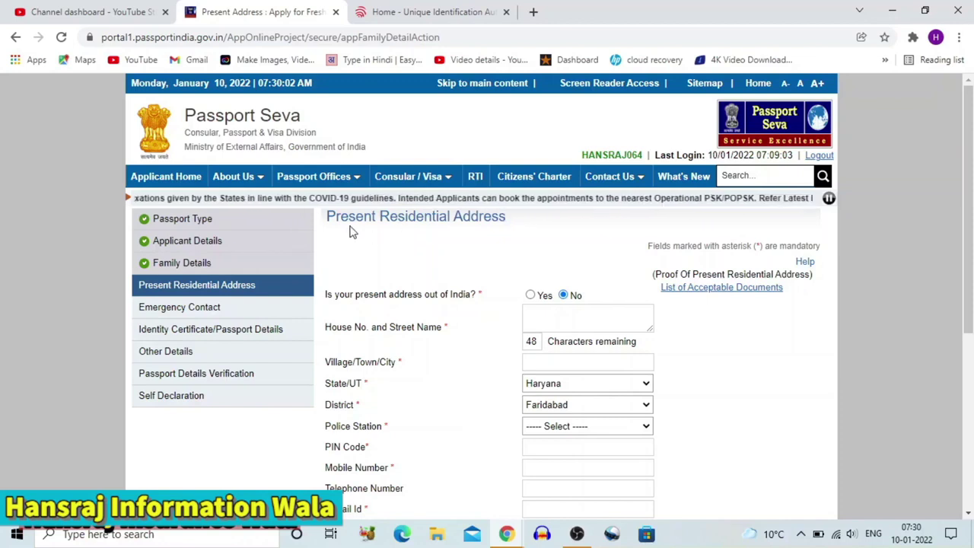
left_click_drag(330, 217, 509, 219)
scroll(517, 232, "down", 3)
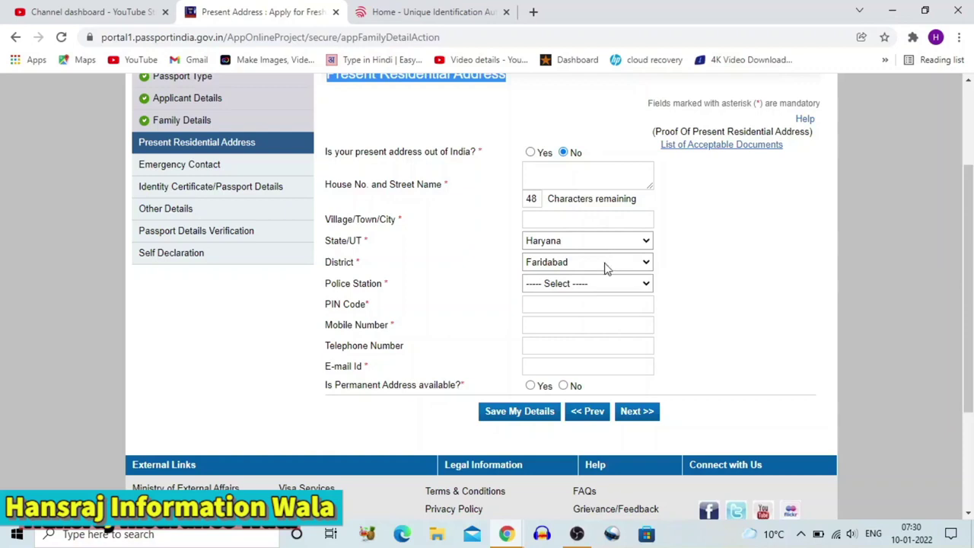
Step: Look through the Faridabad police stations and select Saran for the present residential address
left_click(607, 286)
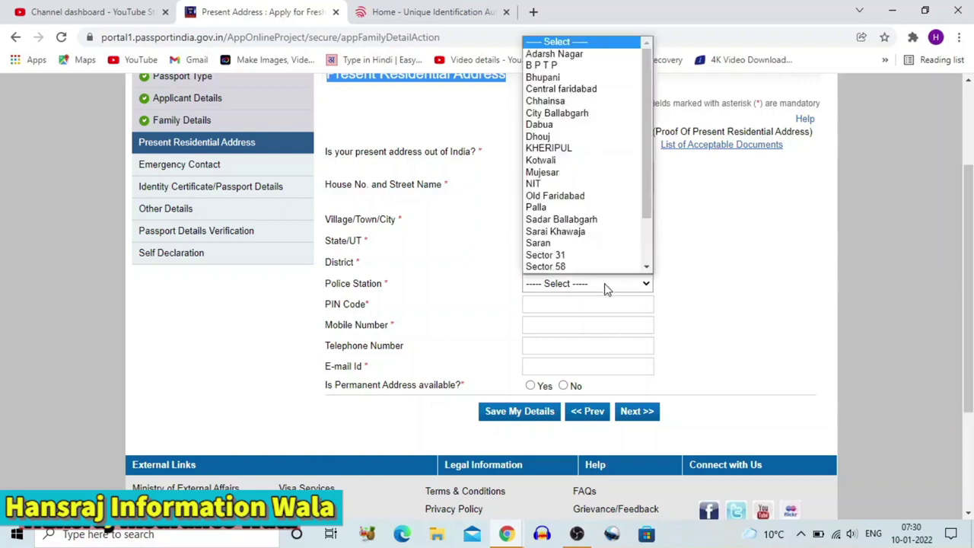
scroll(579, 190, "down", 1)
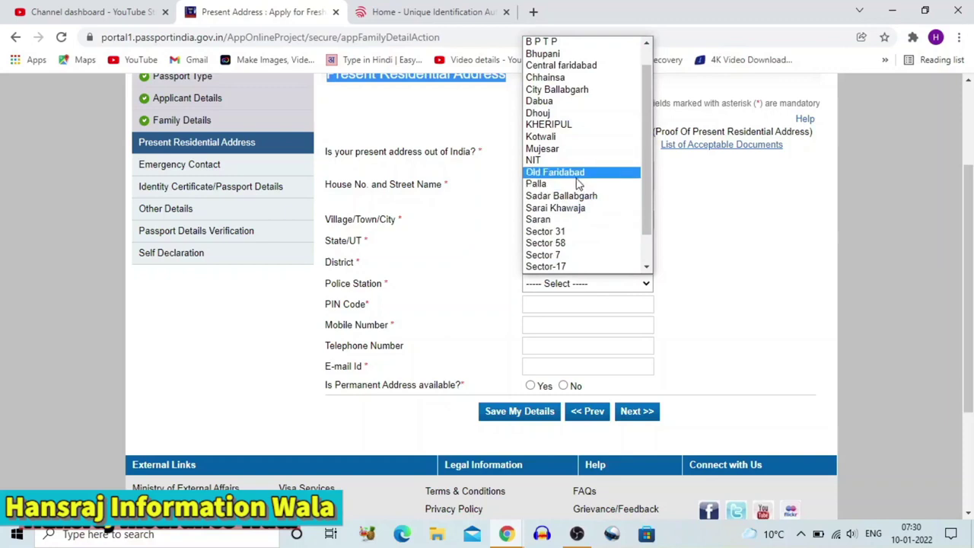
scroll(576, 187, "up", 1)
scroll(576, 187, "down", 2)
scroll(572, 191, "up", 2)
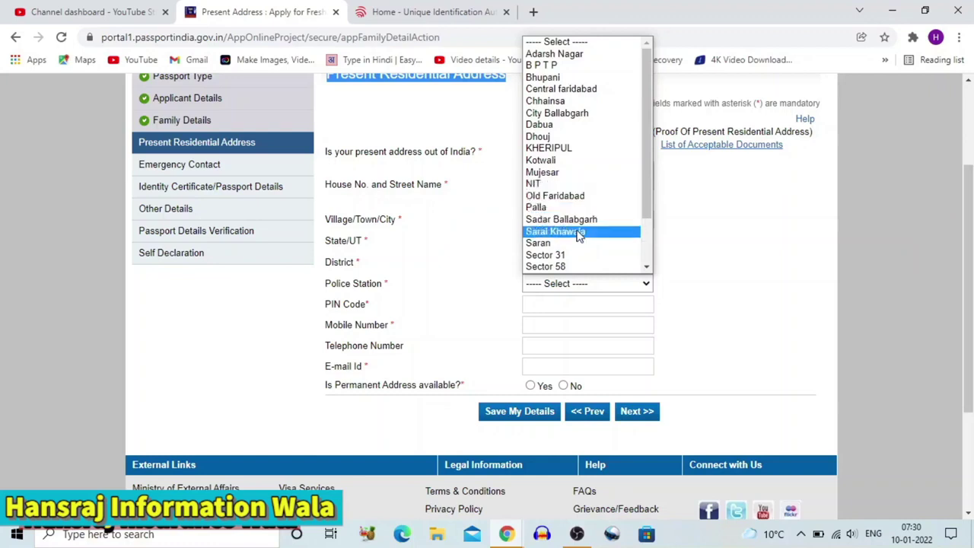
left_click(578, 242)
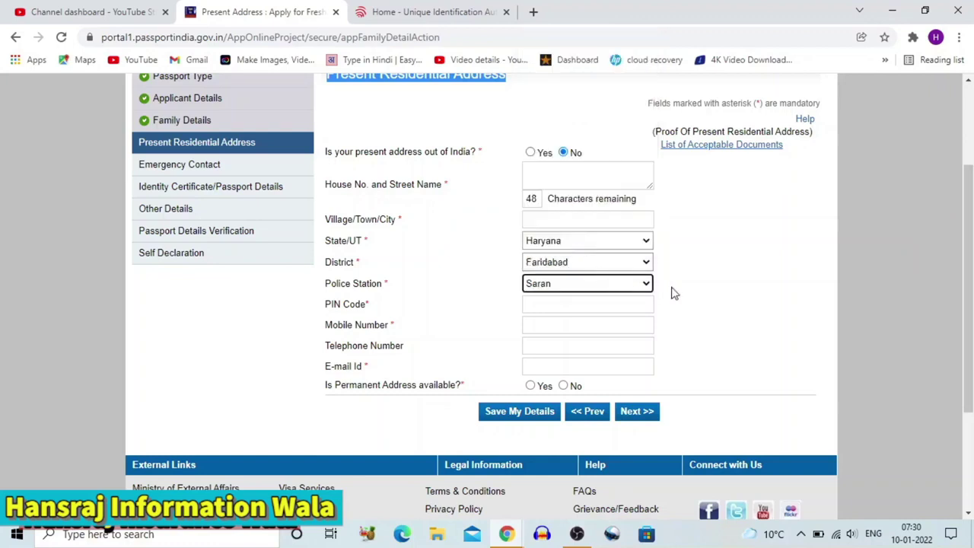
Step: Enter the postal PIN code and mark the permanent address as available and the same as the present address
left_click(599, 308)
type("1")
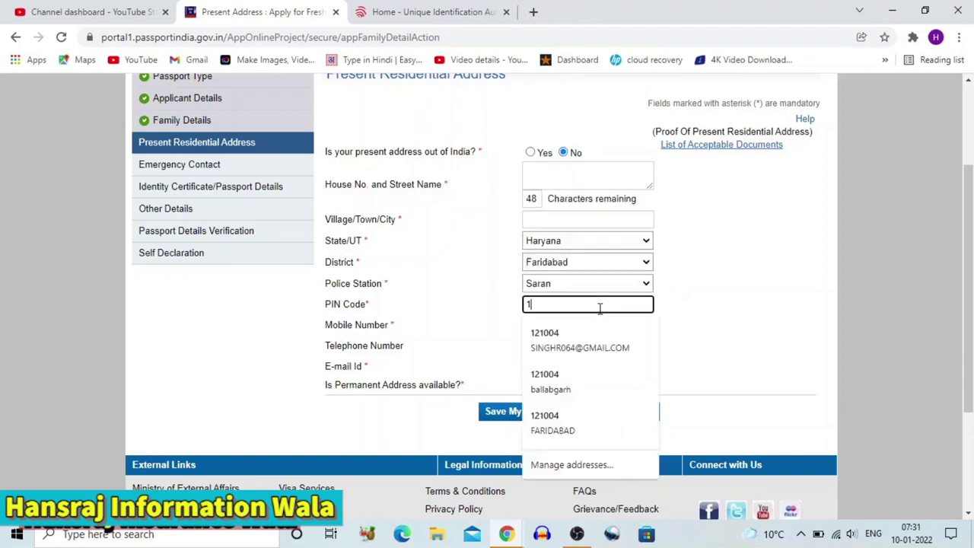
type("21004")
left_click(683, 312)
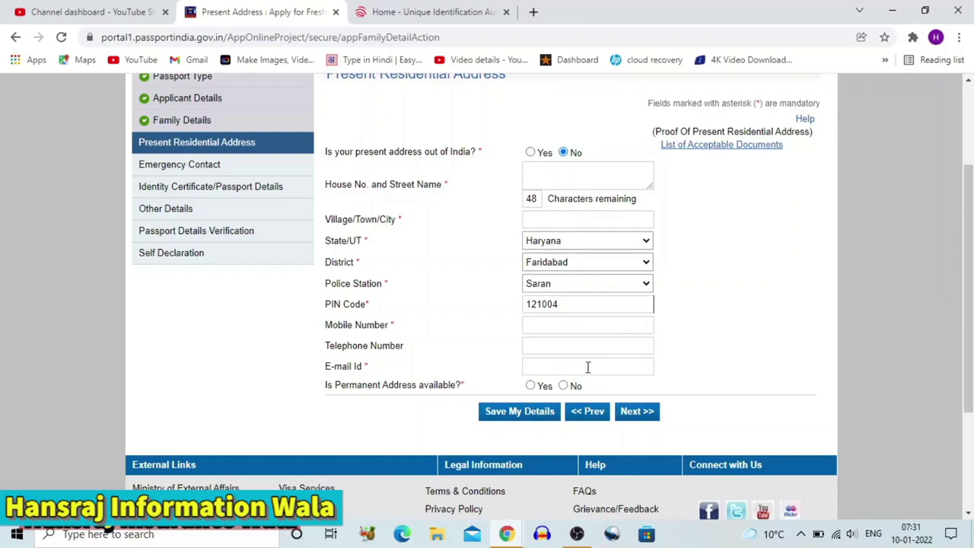
left_click(530, 385)
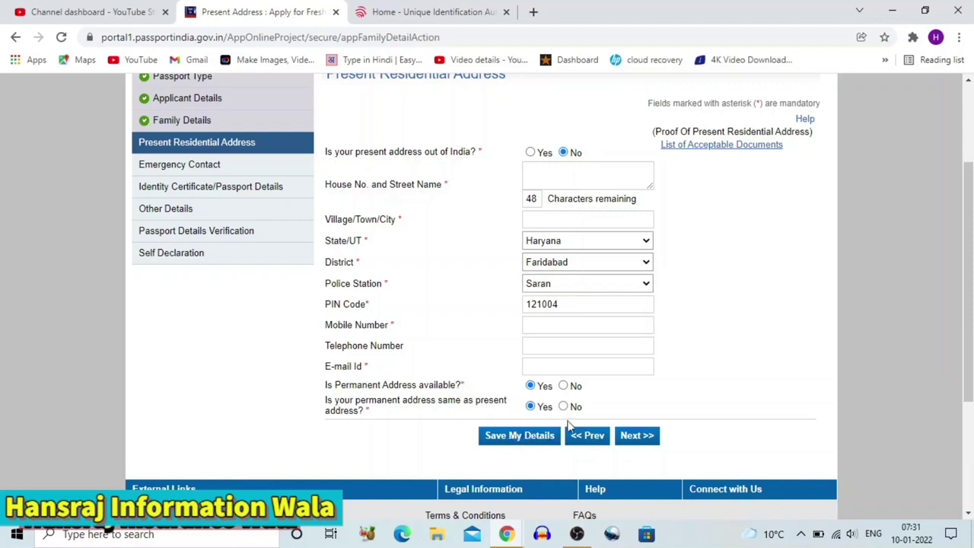
Step: Continue to the Emergency Contact section and from there to Identity Certificate/Passport Details
left_click(637, 436)
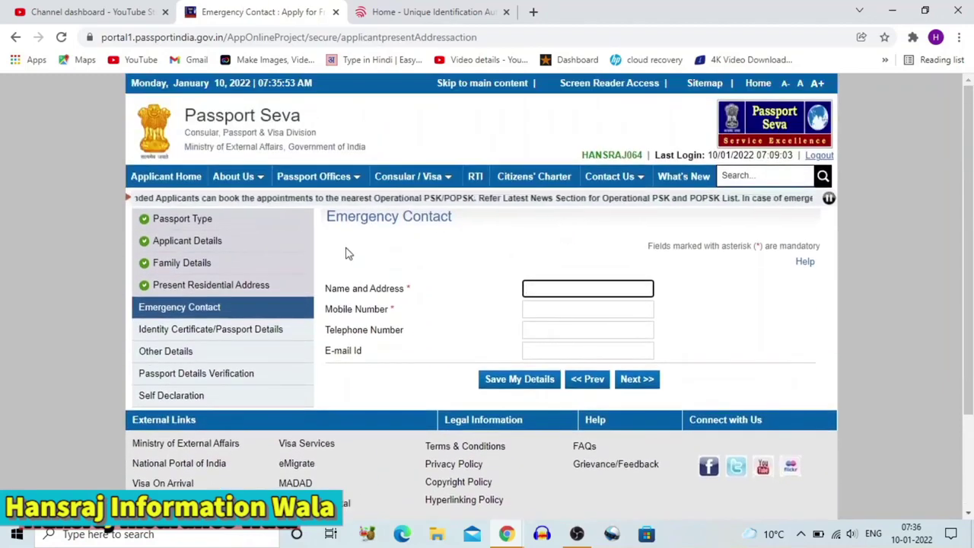
left_click(336, 220)
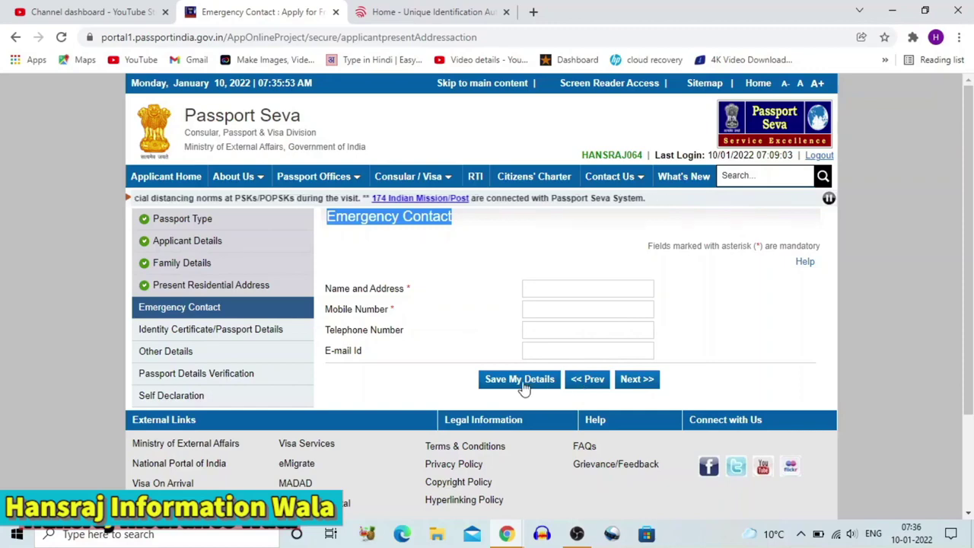
left_click(637, 379)
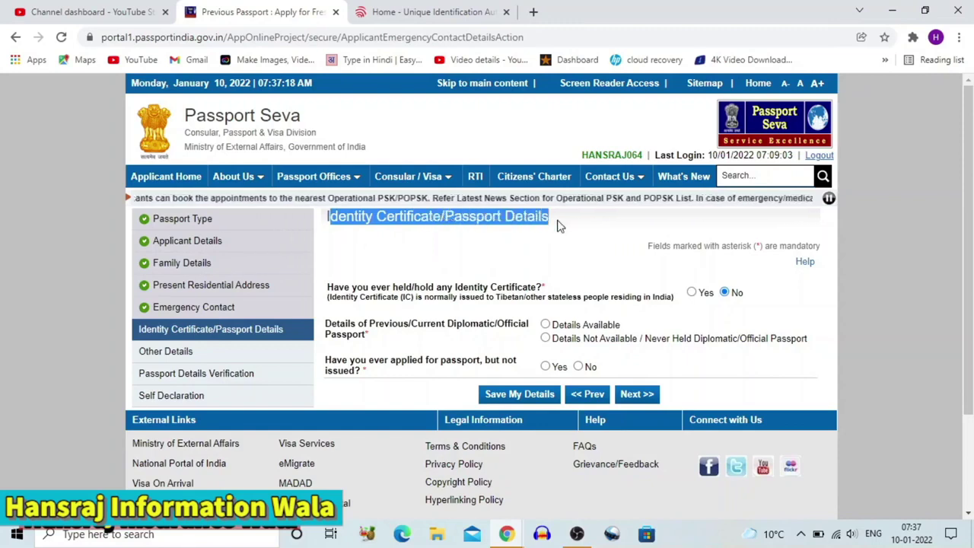
Step: Review the identity certificate question and choose Details Not Available / Never Held for the previous or current diplomatic/official passport
left_click(560, 244)
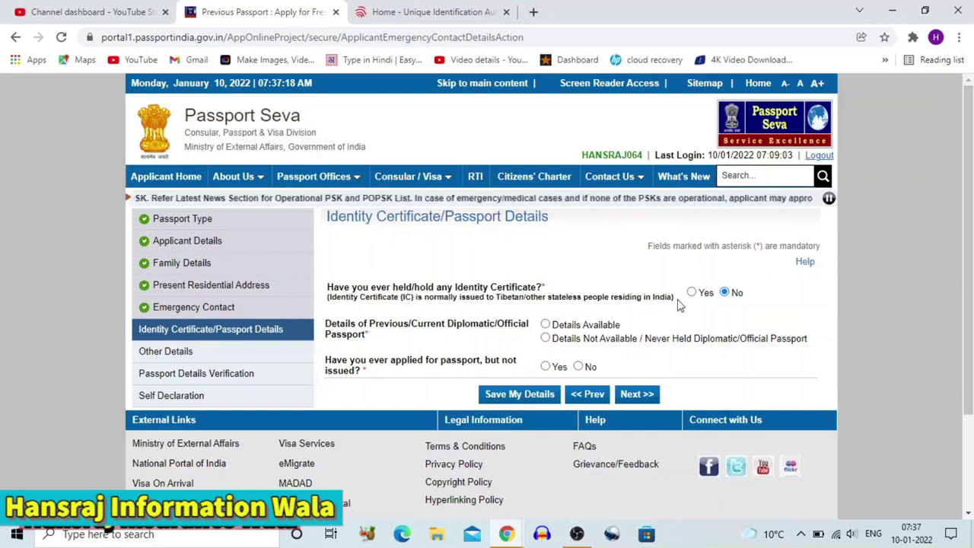
left_click_drag(678, 299, 330, 293)
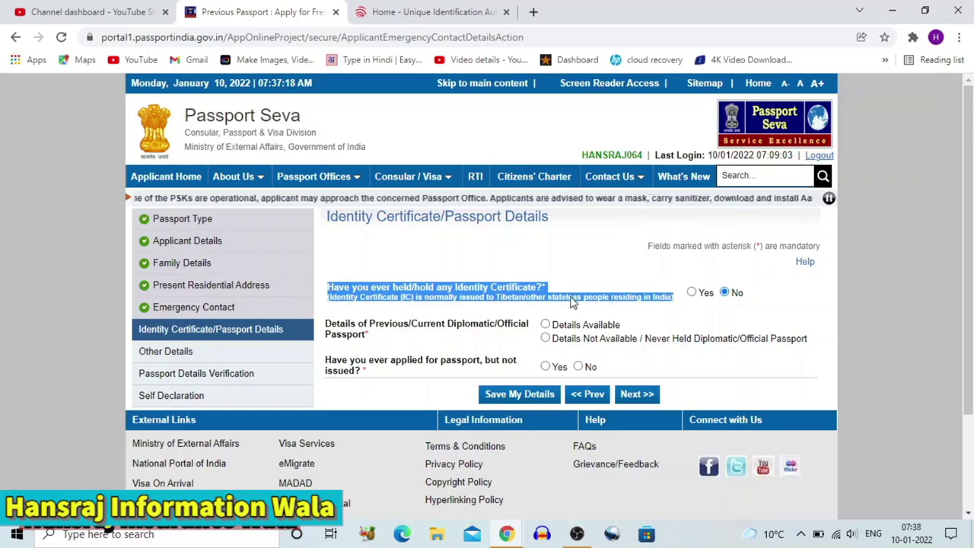
left_click(569, 302)
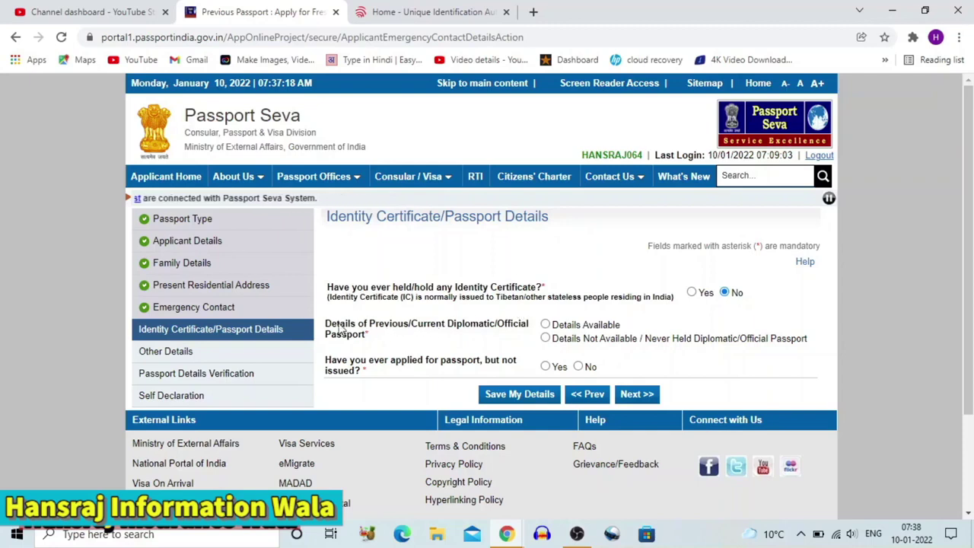
left_click_drag(329, 326, 530, 328)
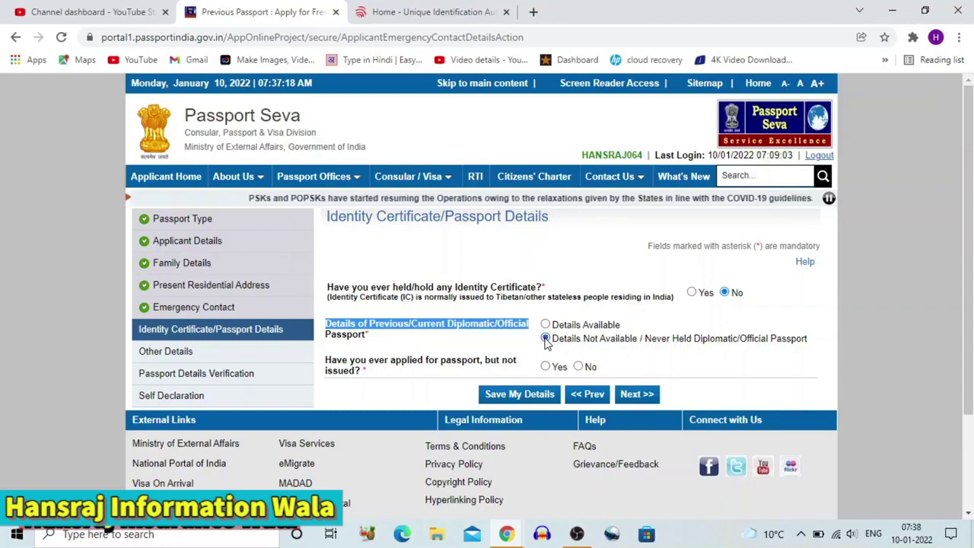
left_click(511, 342)
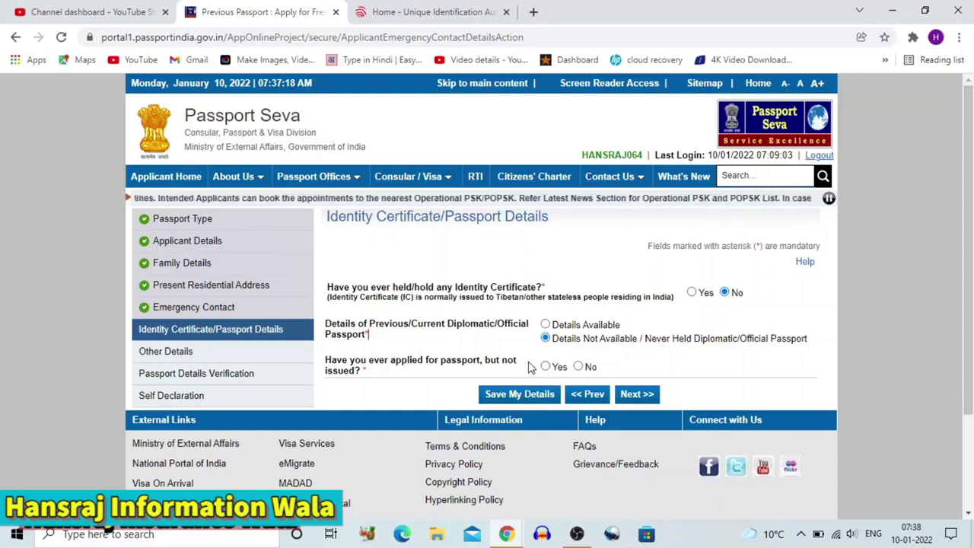
Step: Answer No to having applied for a passport that was not issued, then save the section and continue to Other Details
left_click(578, 367)
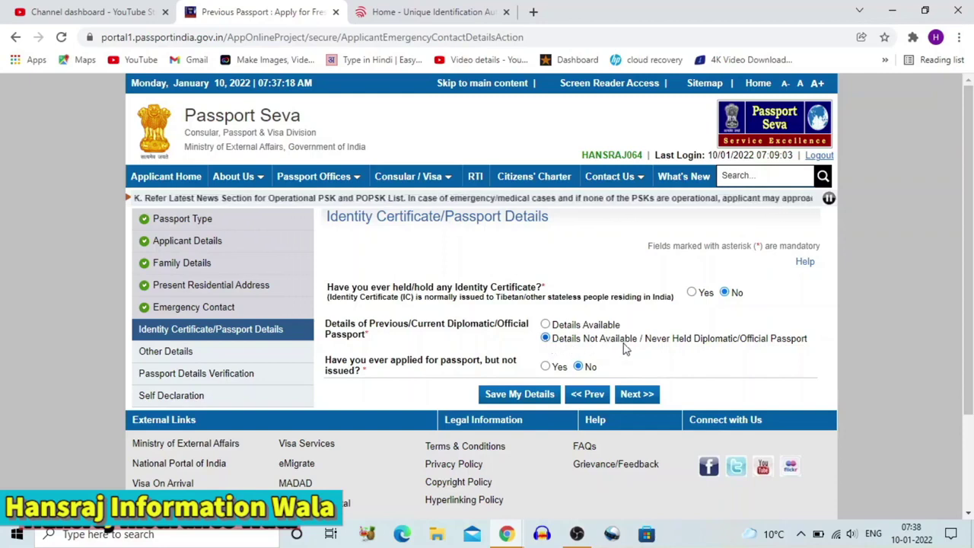
left_click(533, 404)
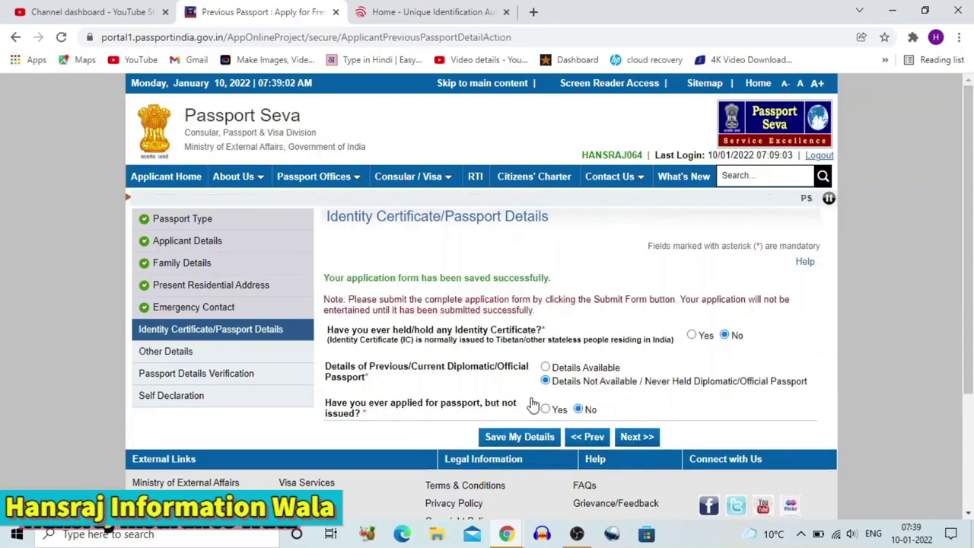
left_click(646, 440)
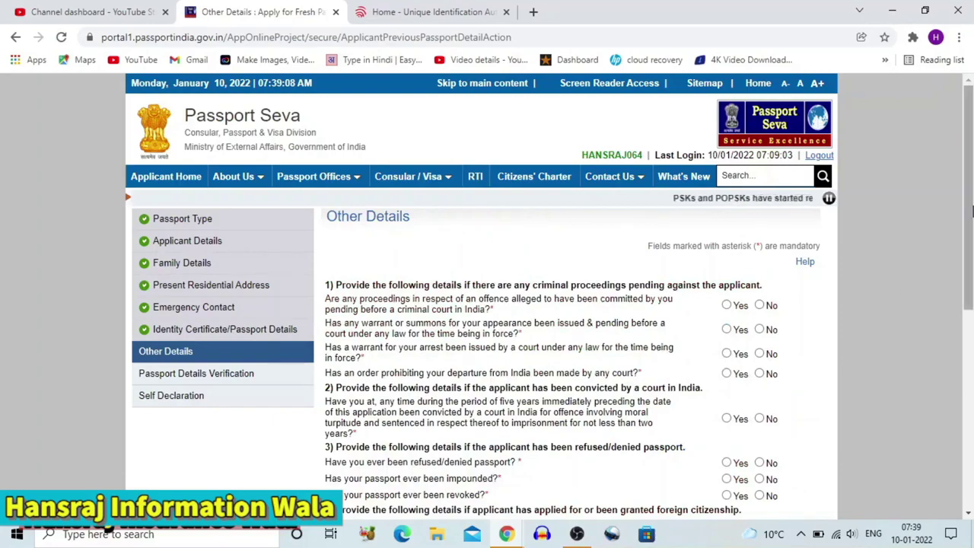
Step: Review the Other Details questions and answer No to all those on pending criminal proceedings and court conviction
scroll(960, 277, "down", 2)
scroll(961, 278, "down", 1)
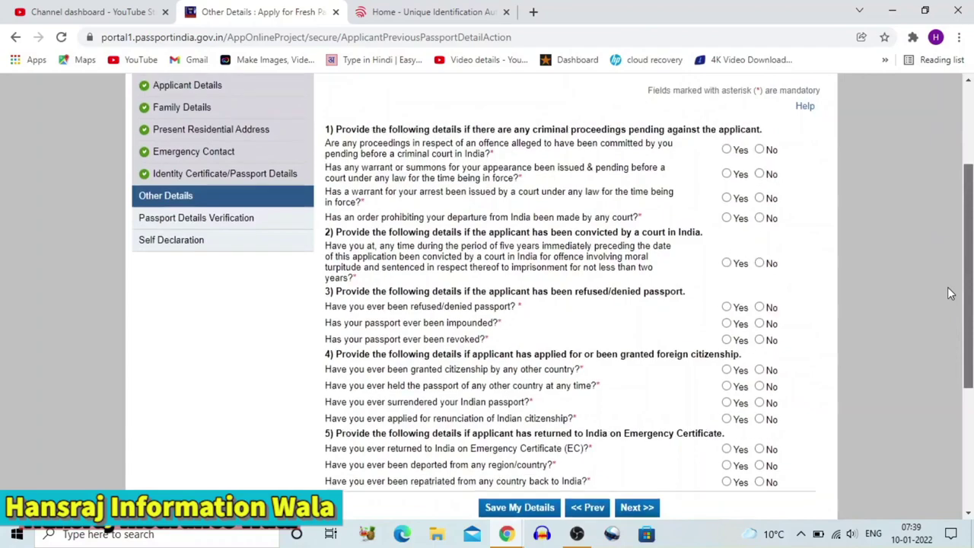
scroll(949, 289, "up", 1)
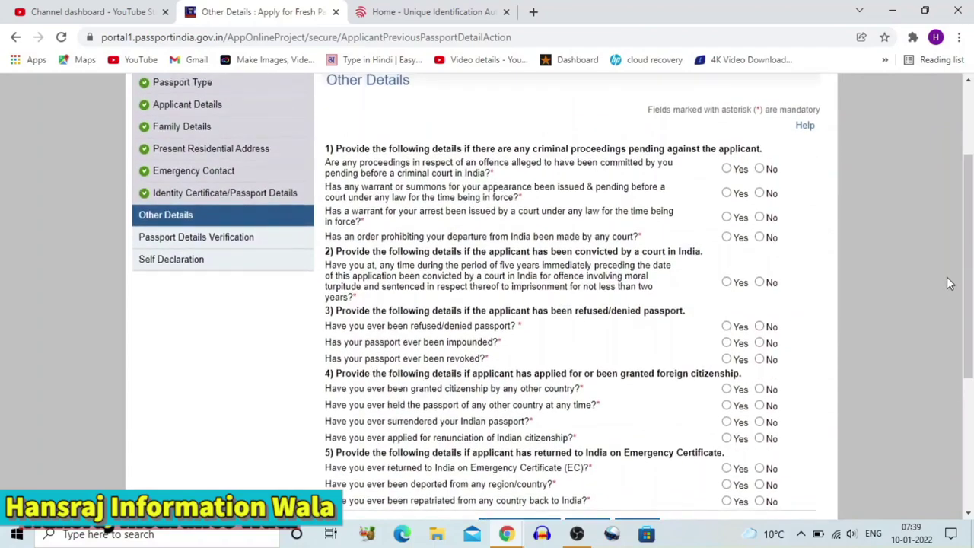
scroll(671, 284, "down", 4)
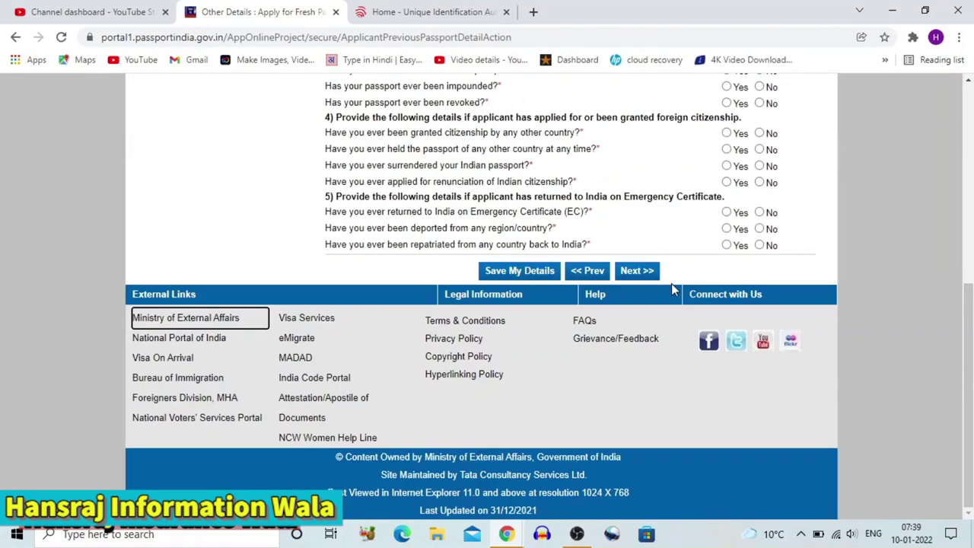
scroll(671, 283, "up", 5)
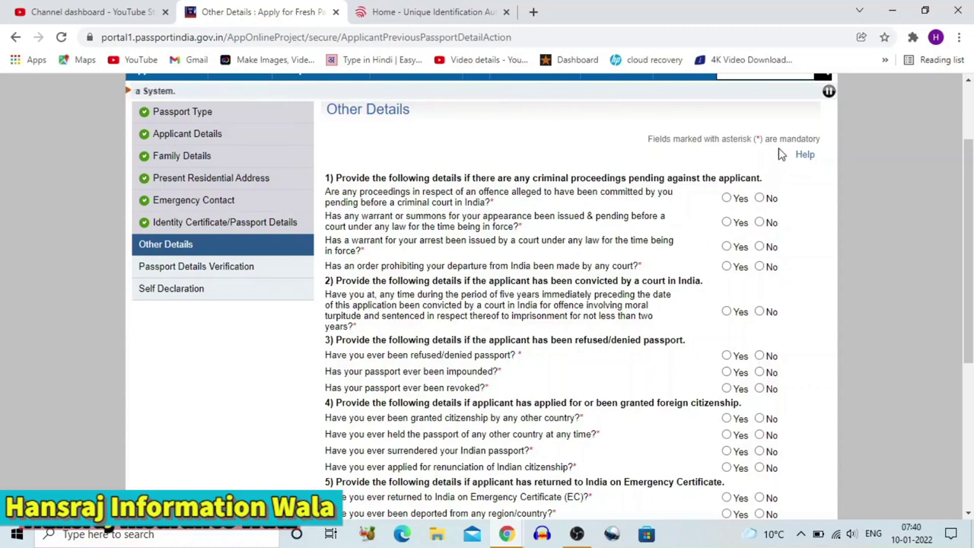
left_click(760, 198)
left_click(760, 222)
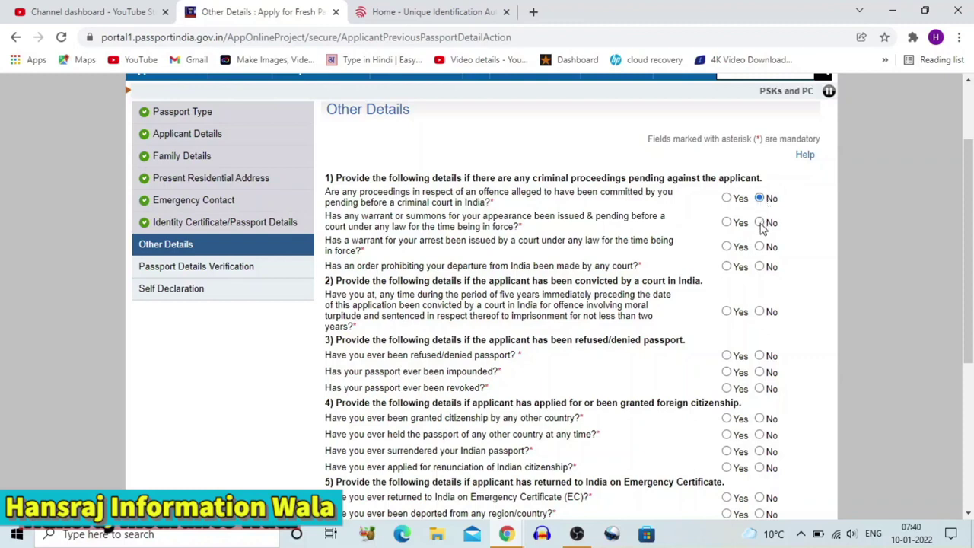
left_click(760, 247)
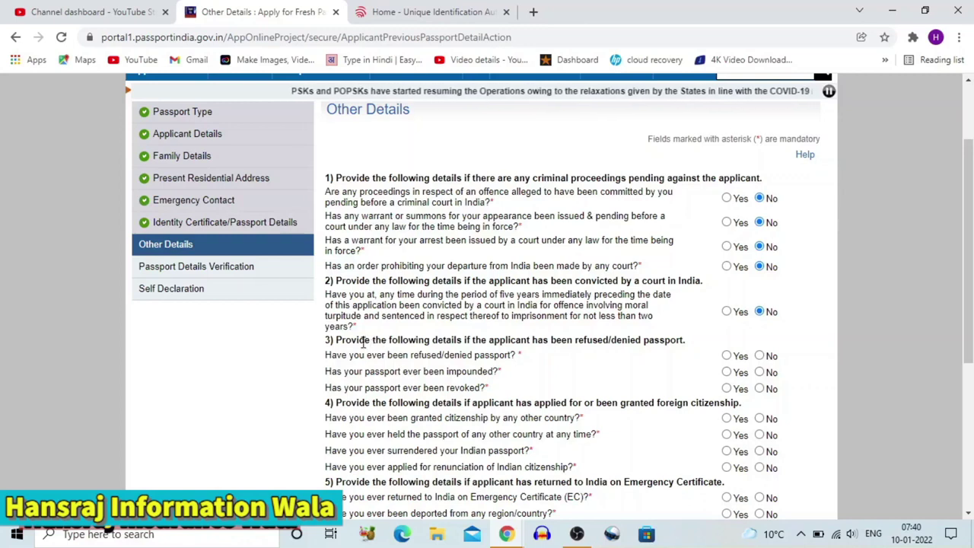
Step: Answer No to the questions on whether a passport was ever refused, impounded or revoked
left_click_drag(339, 343, 682, 339)
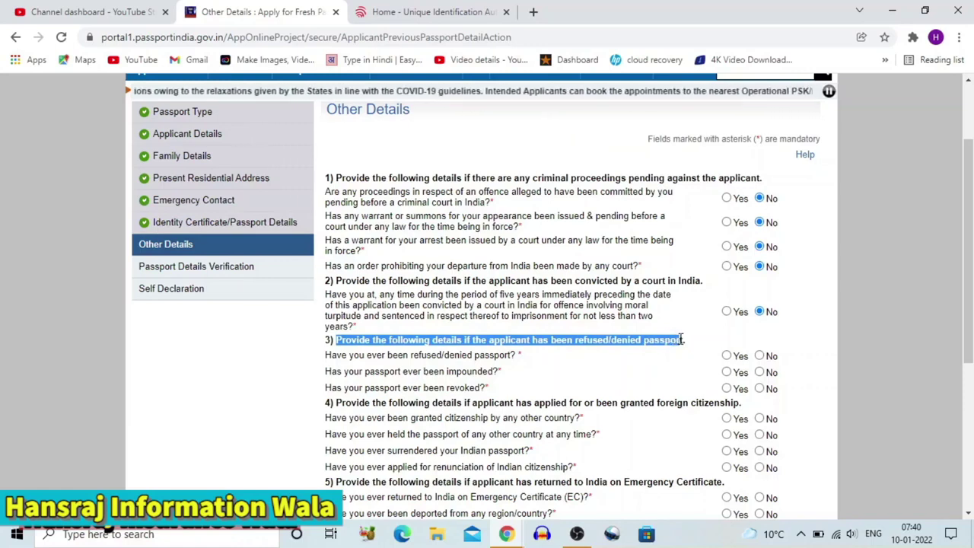
left_click(759, 355)
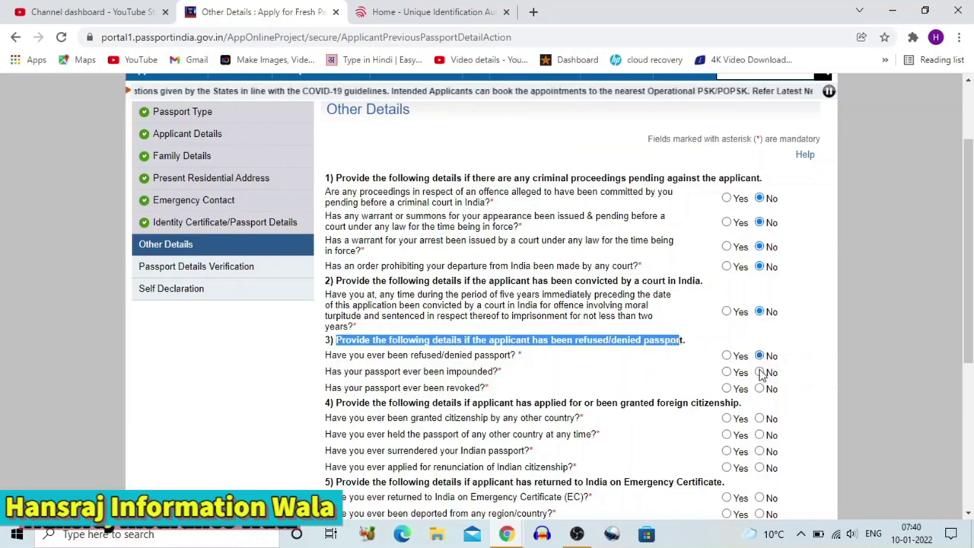
left_click(760, 371)
left_click(760, 388)
Step: Answer No to the four foreign citizenship questions, from citizenship granted by another country to renunciation of Indian citizenship
scroll(768, 371, "down", 1)
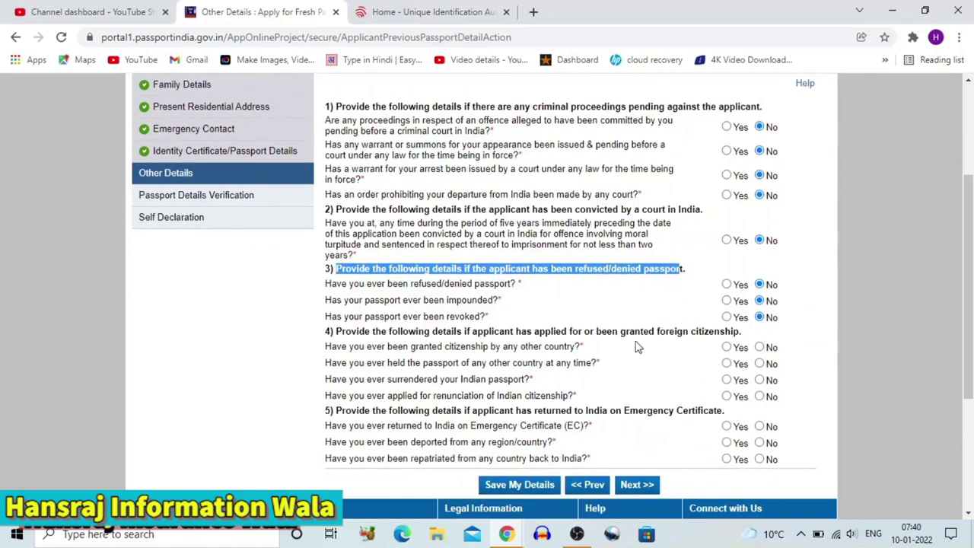
left_click_drag(346, 331, 748, 342)
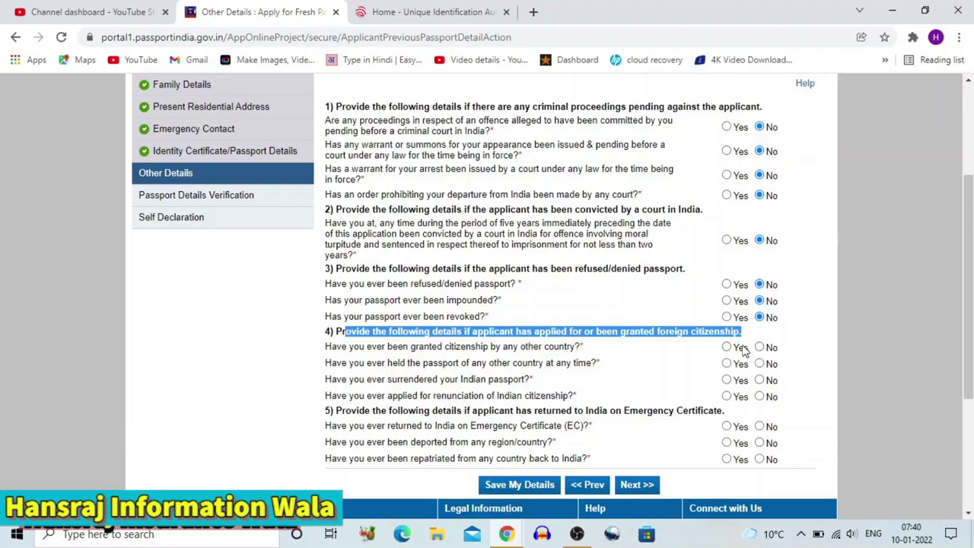
left_click(759, 348)
left_click(760, 363)
left_click(759, 379)
left_click(760, 397)
left_click(702, 335)
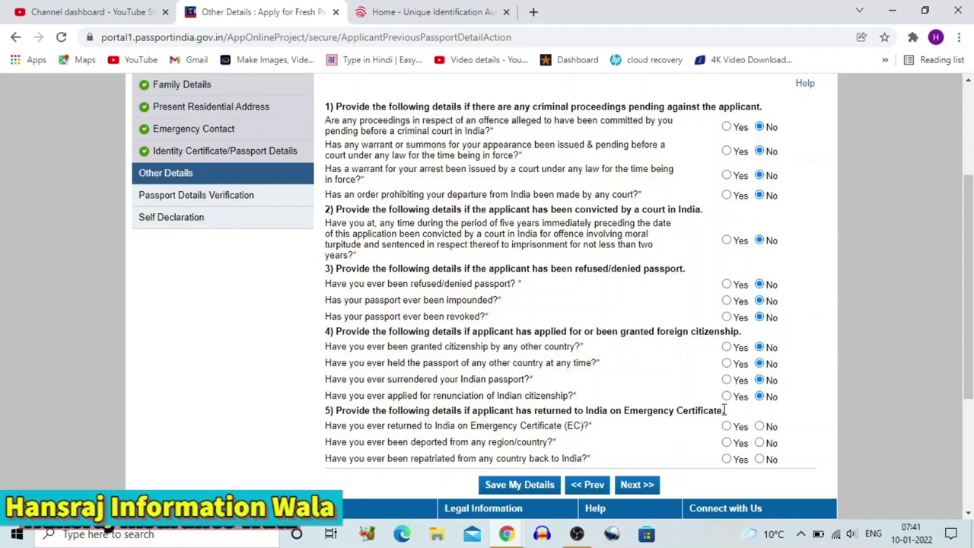
Step: Answer No to the questions on returning on an Emergency Certificate, being deported and being repatriated to India
left_click_drag(725, 410, 344, 413)
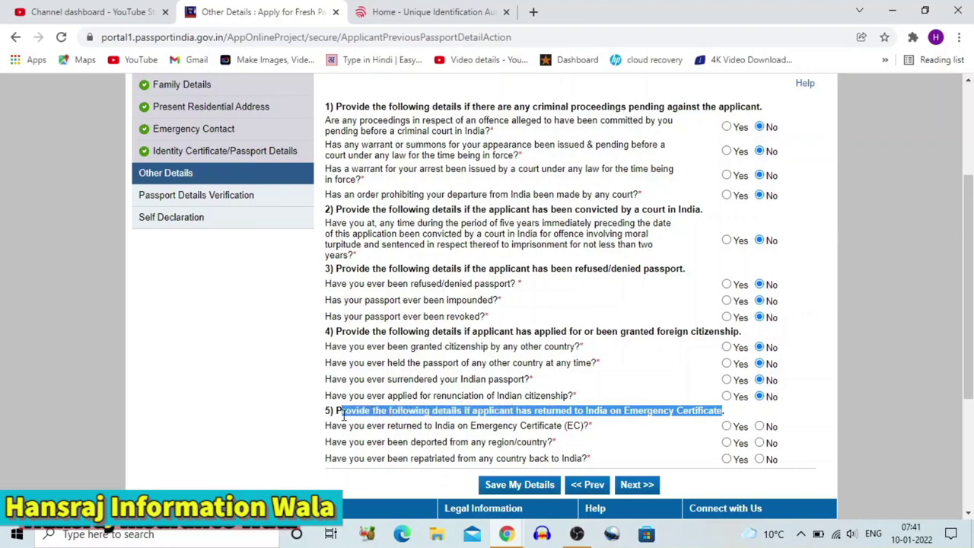
left_click(635, 411)
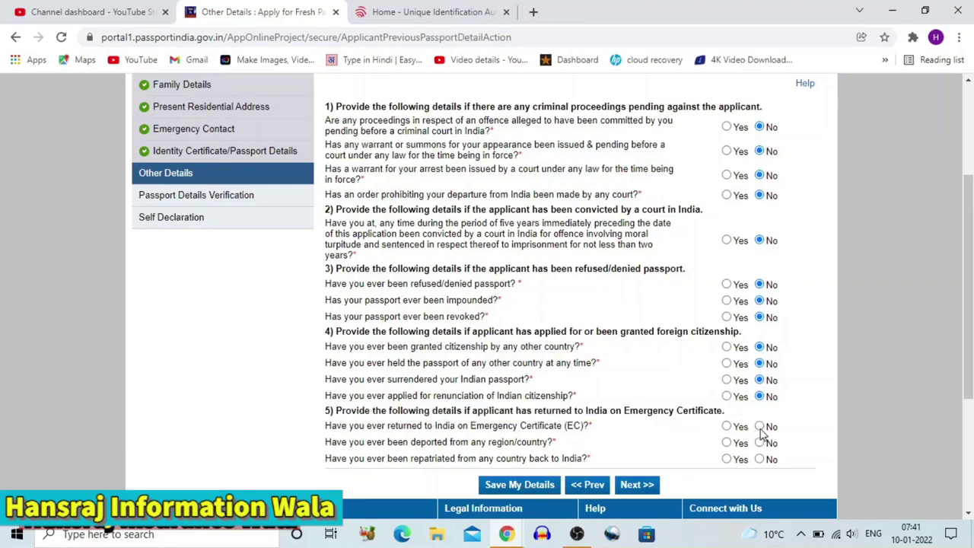
left_click(759, 427)
left_click(760, 443)
left_click(760, 459)
Step: Save the Other Details answers and continue to the Passport Details Verification section
scroll(795, 354, "up", 1)
scroll(795, 354, "down", 1)
left_click(516, 490)
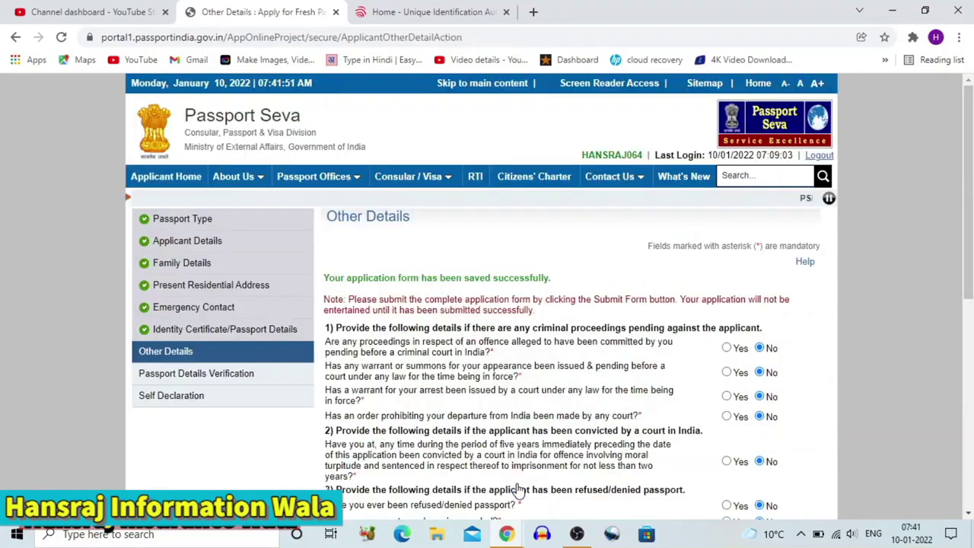
scroll(653, 397, "down", 5)
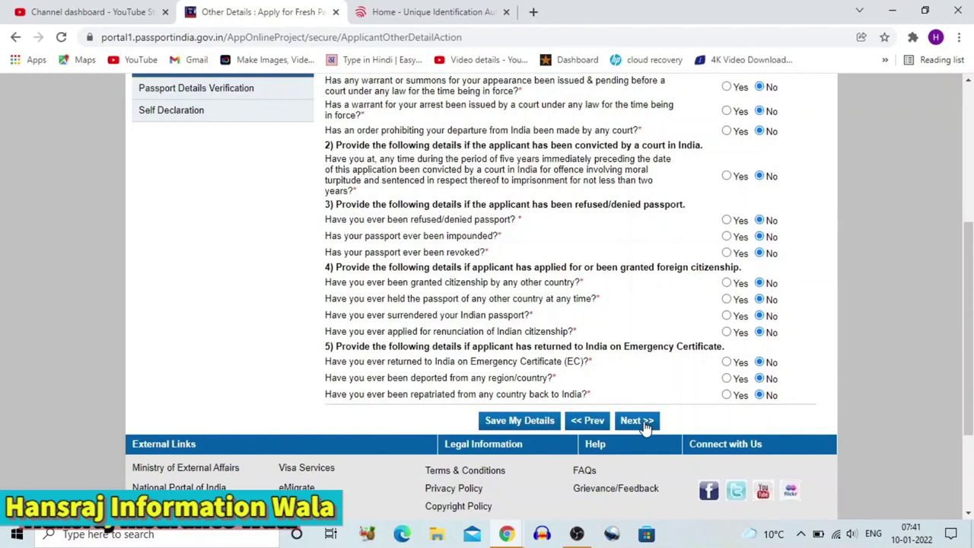
left_click(643, 425)
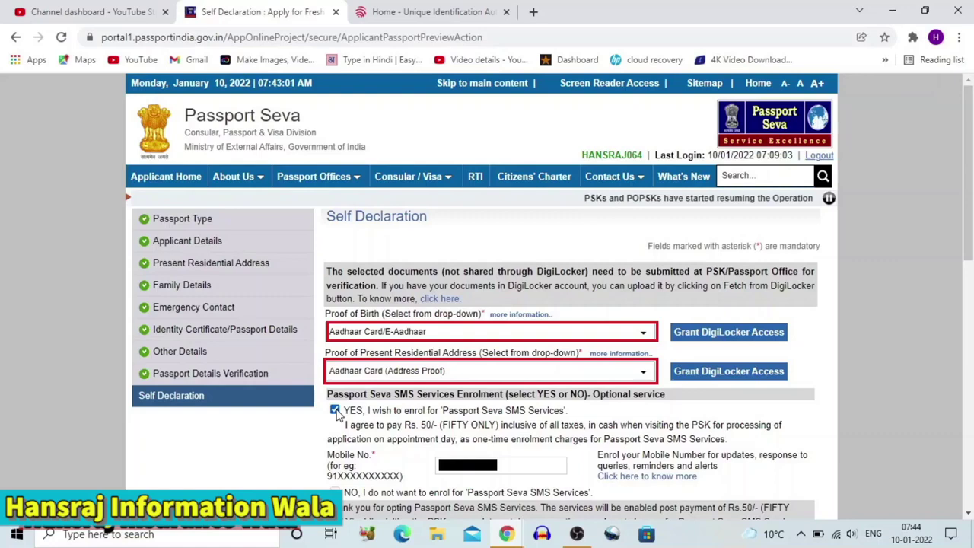
Step: Set the self declaration's place to FARIDABAD, agree to the declaration and save the details
scroll(337, 415, "down", 5)
left_click(735, 289)
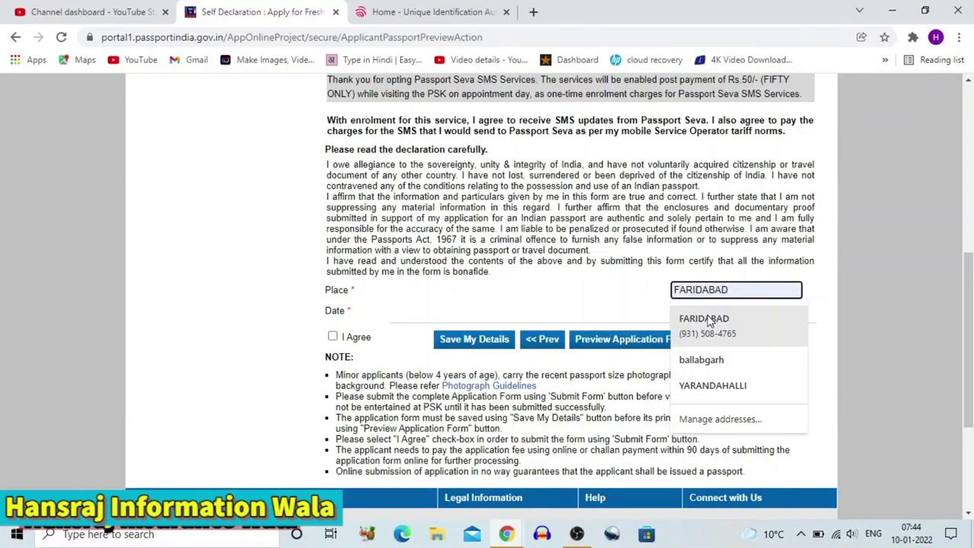
left_click(708, 322)
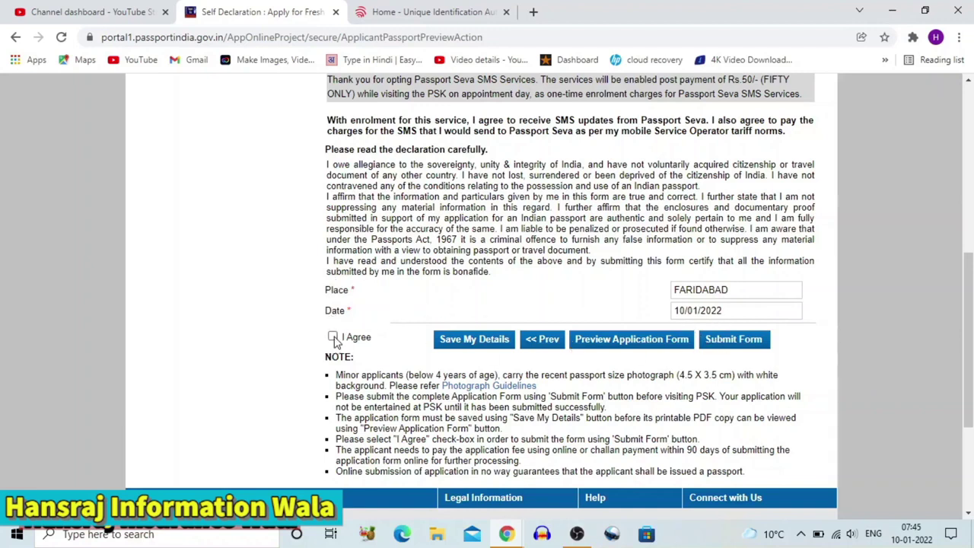
left_click(332, 337)
left_click(468, 340)
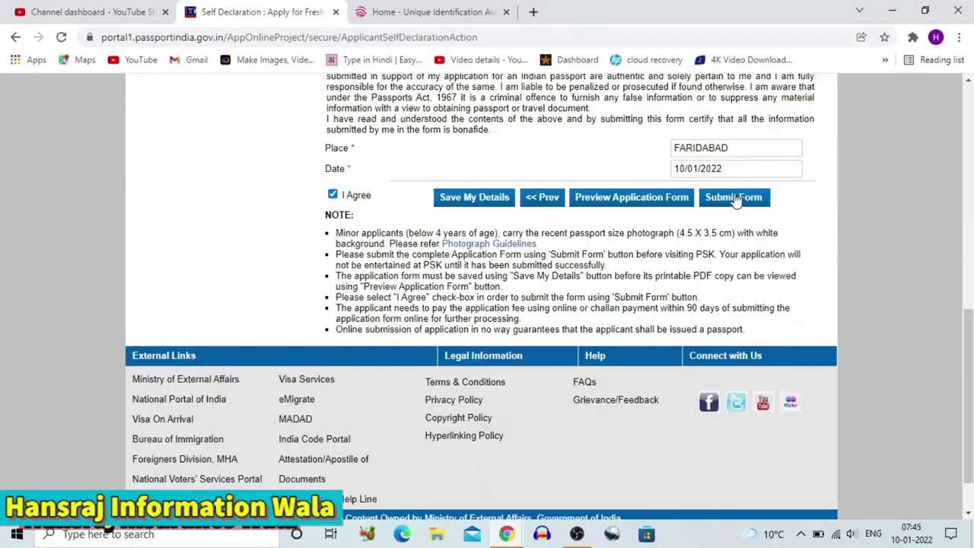
Step: Review the application form in its preview and submit the application
left_click(623, 204)
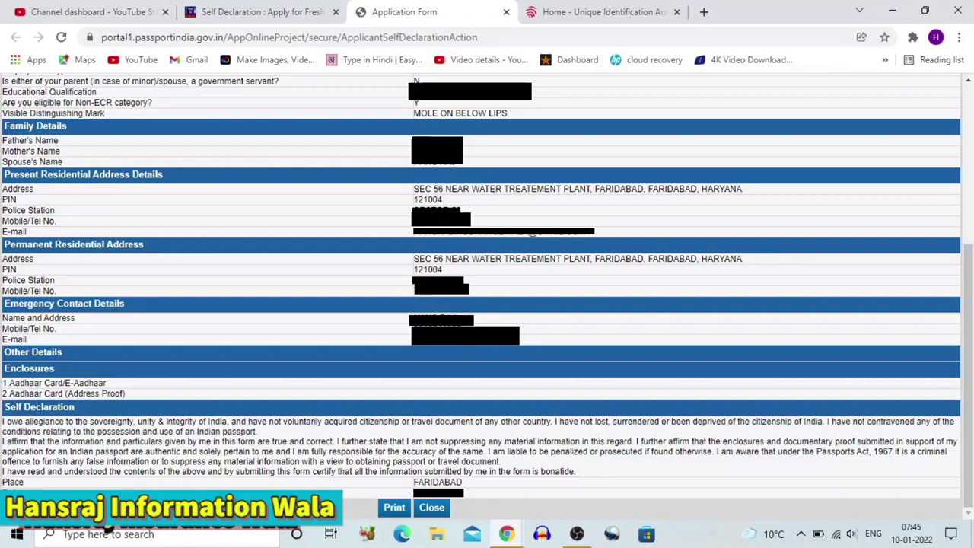
key("ctrl+w")
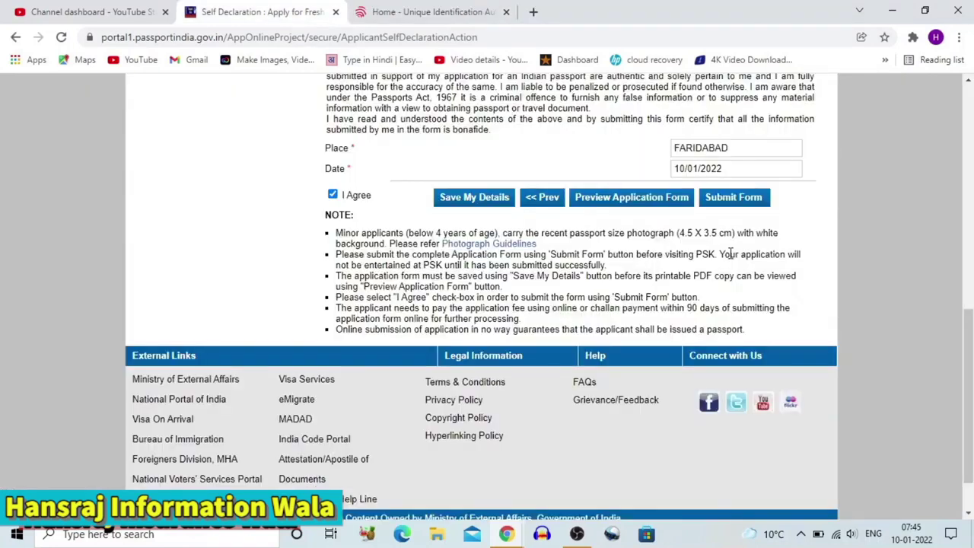
left_click(750, 200)
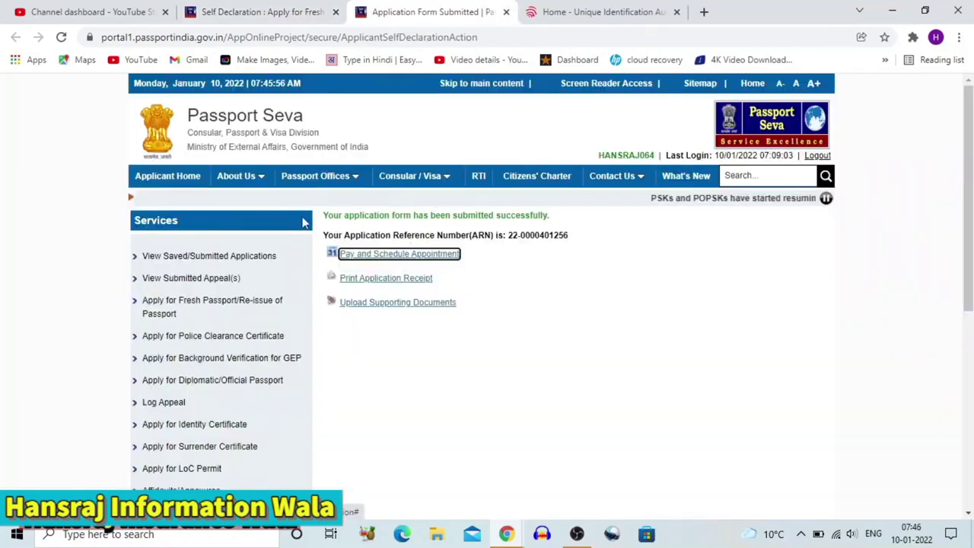
Step: Proceed to pay and schedule an appointment for the submitted application, choosing Online Payment through State Bank MOPS as the payment mode
left_click_drag(322, 216, 553, 219)
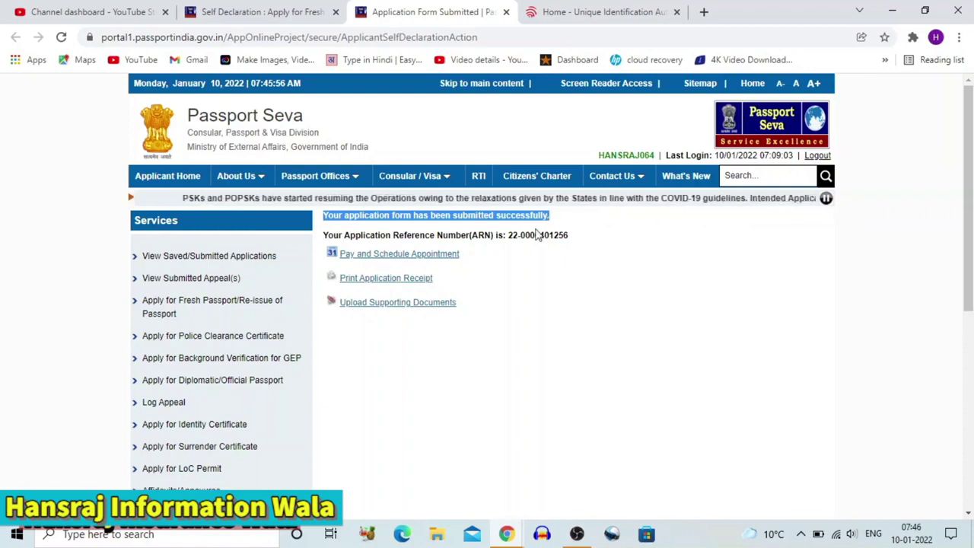
key("Tab")
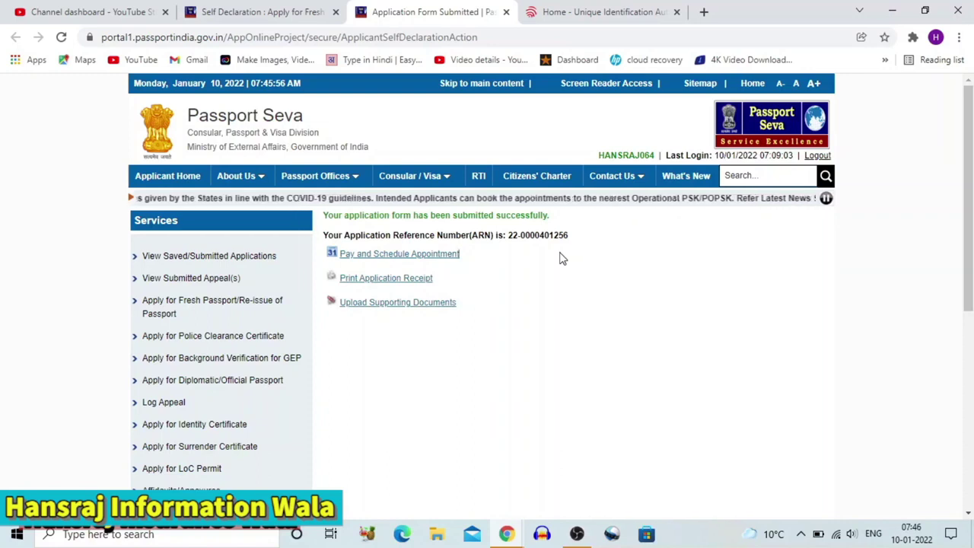
left_click(373, 262)
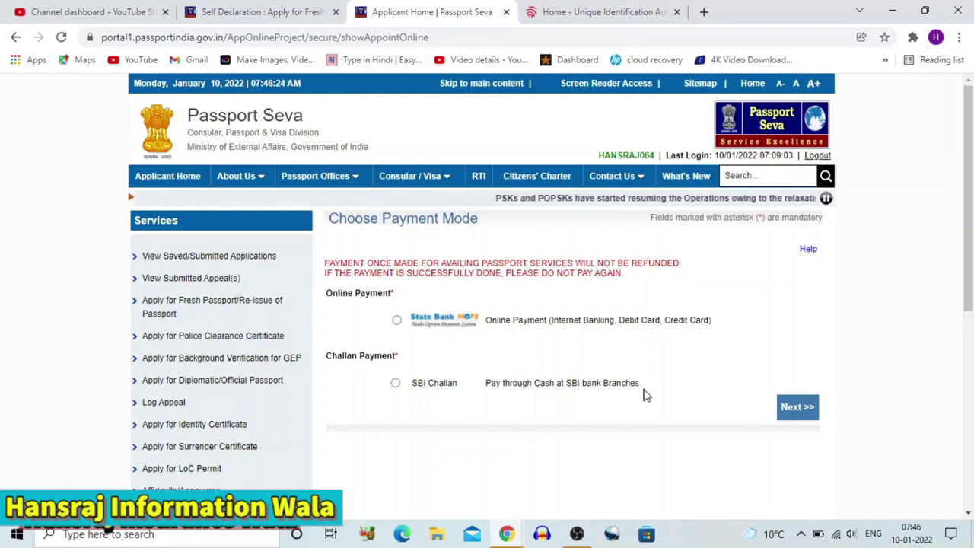
left_click_drag(411, 389, 641, 390)
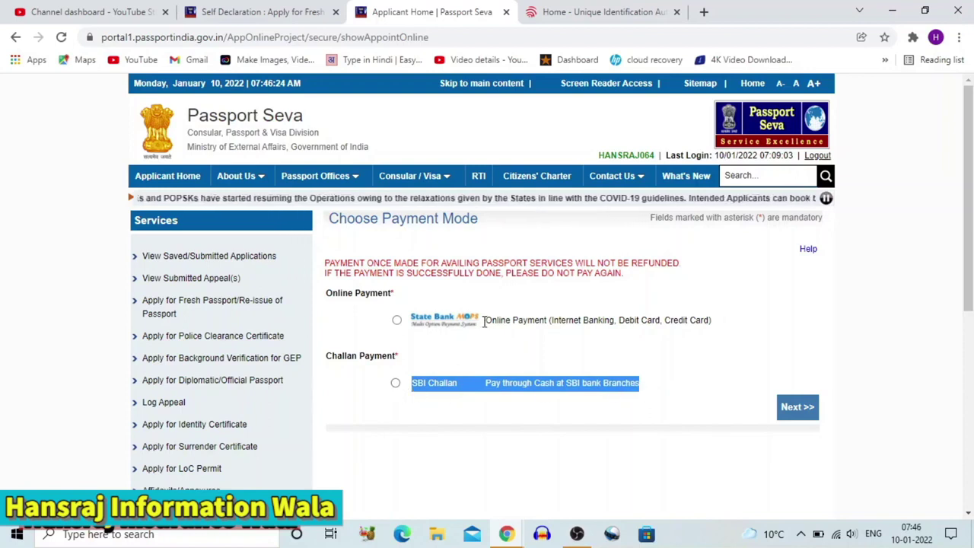
left_click_drag(485, 320, 723, 321)
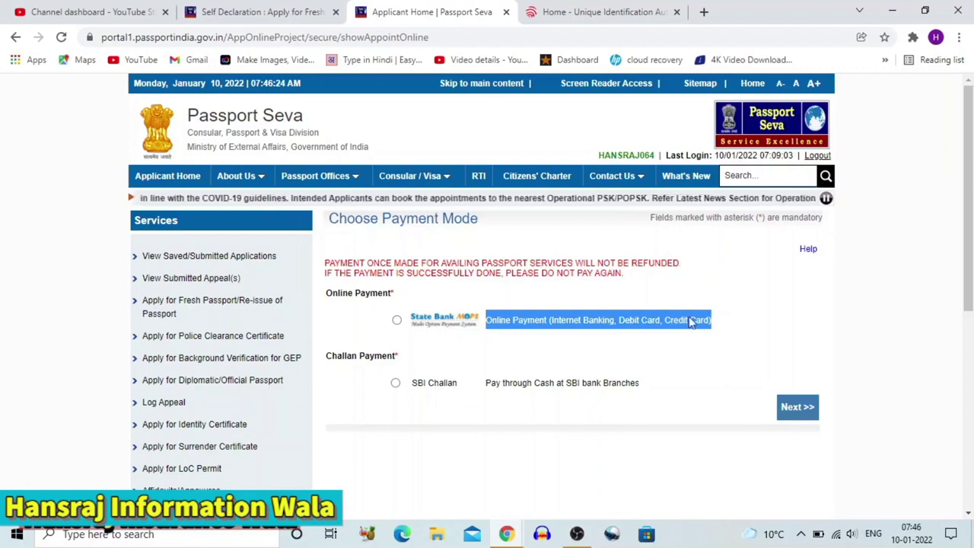
left_click(396, 321)
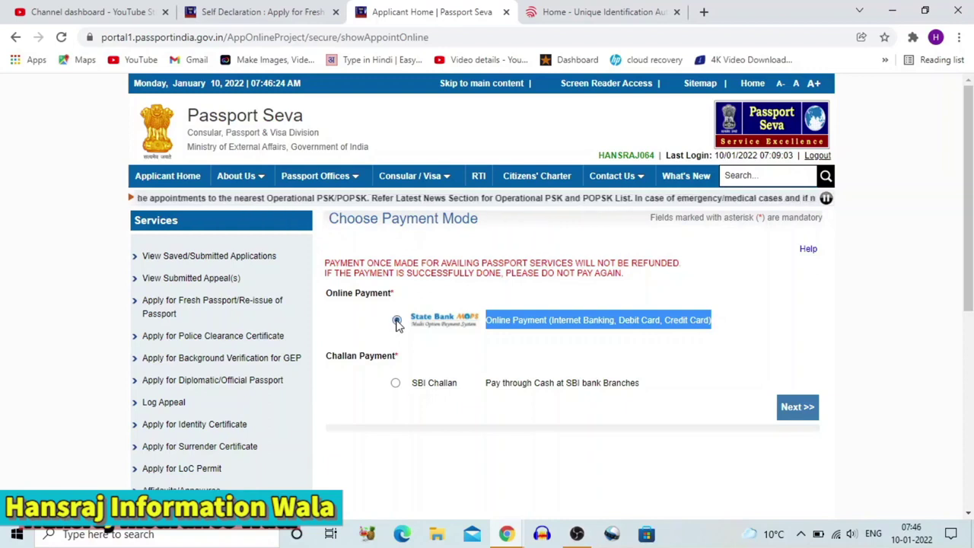
left_click(794, 417)
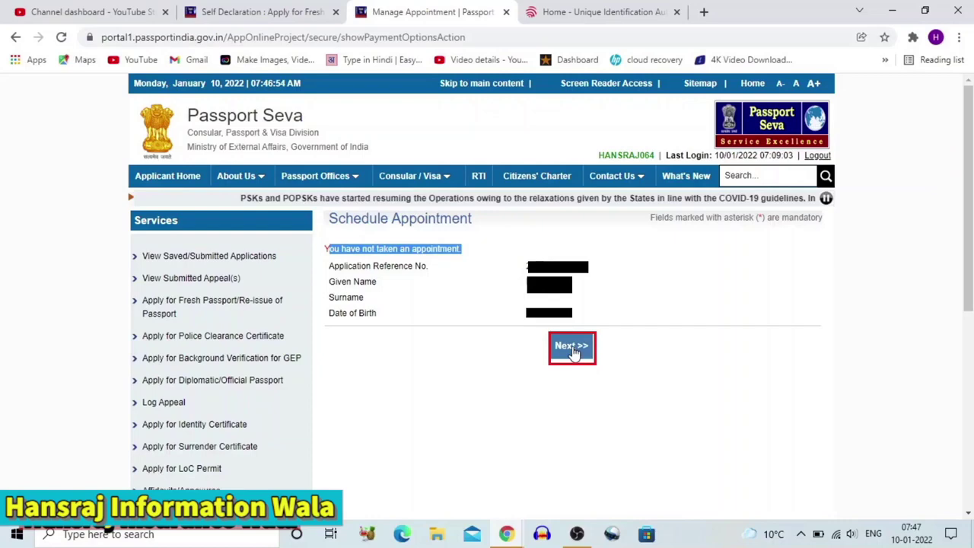
Step: Continue to the appointment slots and select POPSK Faridabad as the appointment location
left_click(572, 348)
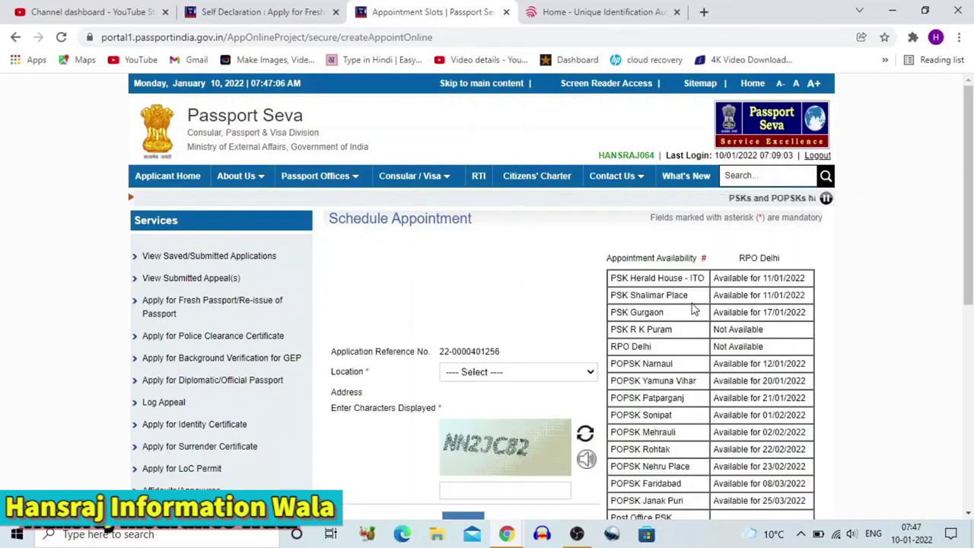
left_click_drag(968, 256, 971, 353)
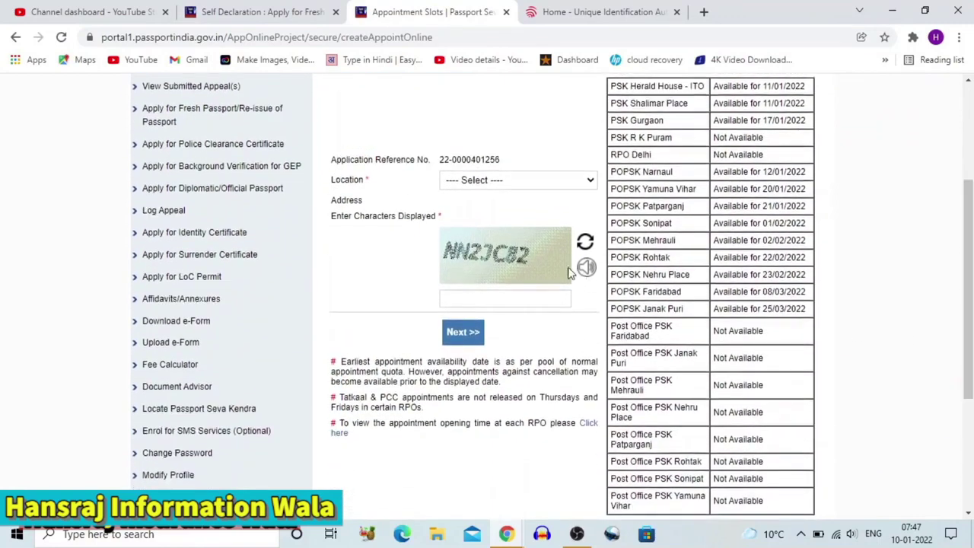
left_click(541, 185)
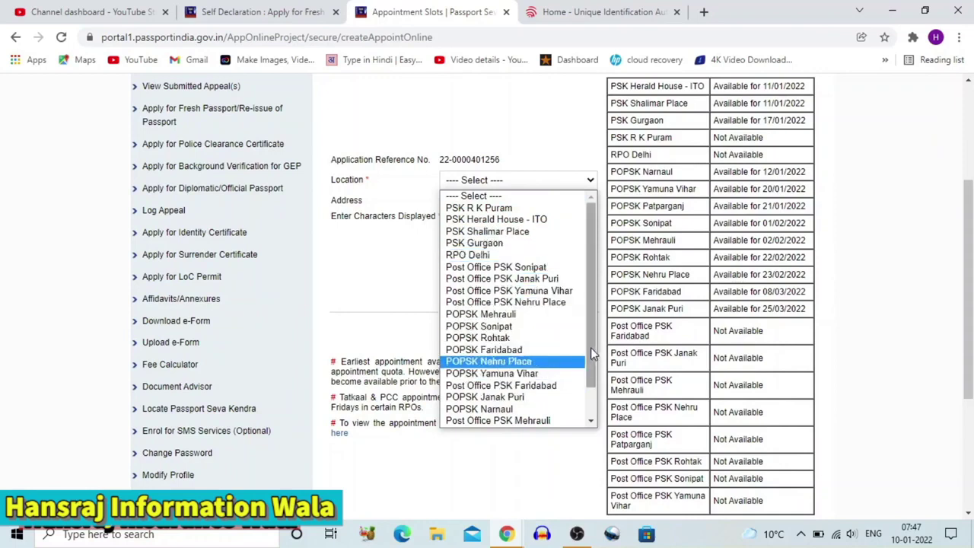
mouse_move(591, 347)
left_mouse_down()
mouse_move(586, 390)
mouse_move(584, 340)
left_mouse_up()
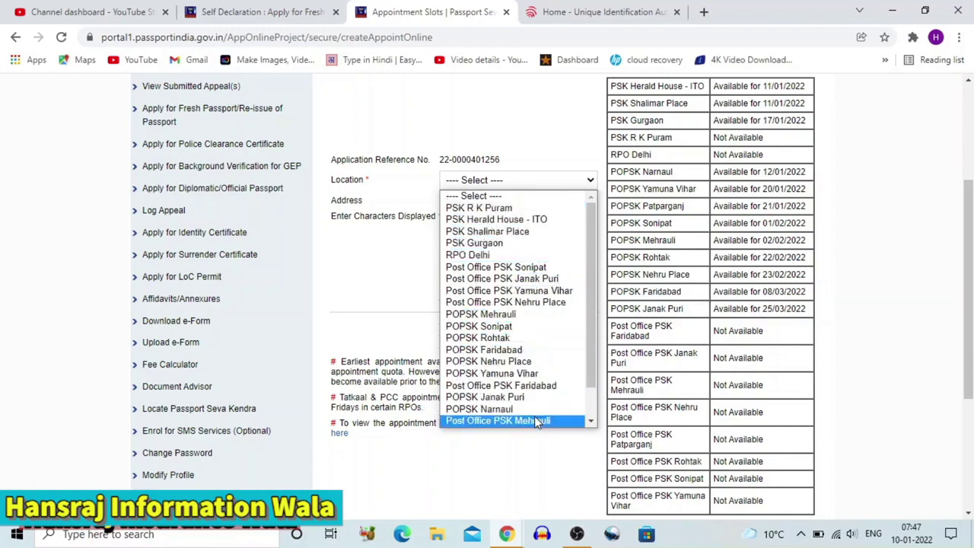
left_click(457, 352)
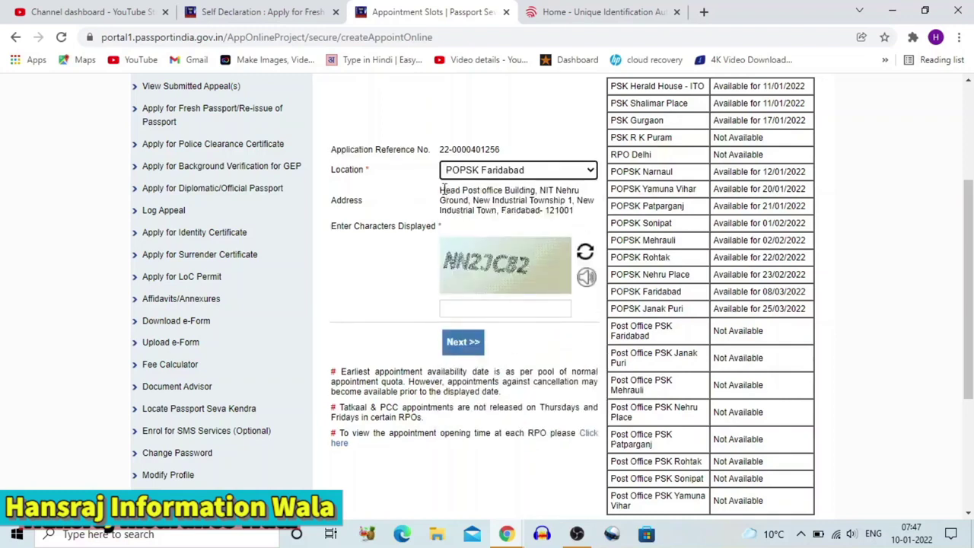
Step: Check the address of POPSK Faridabad and its earliest date in the RPO Delhi appointment availability table
left_click_drag(442, 190, 578, 222)
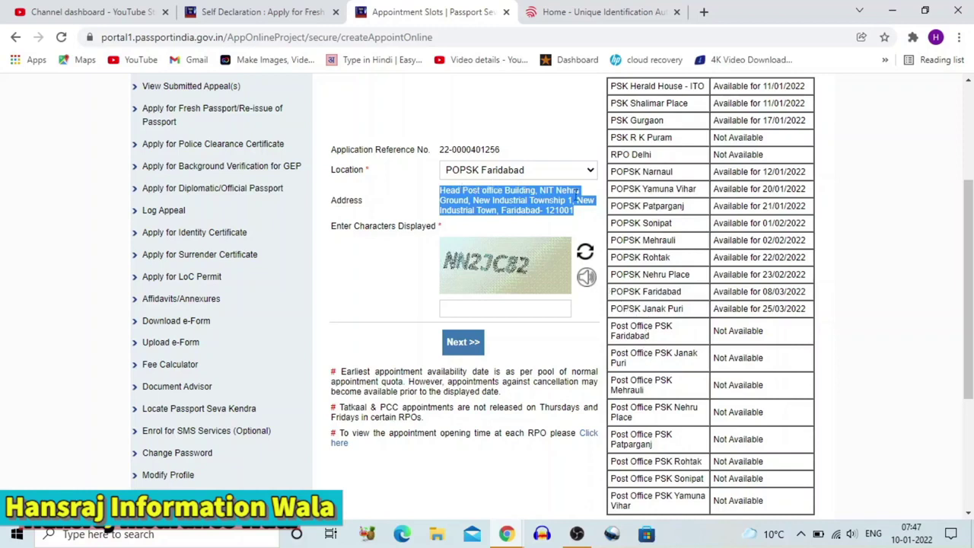
left_click_drag(610, 292, 808, 294)
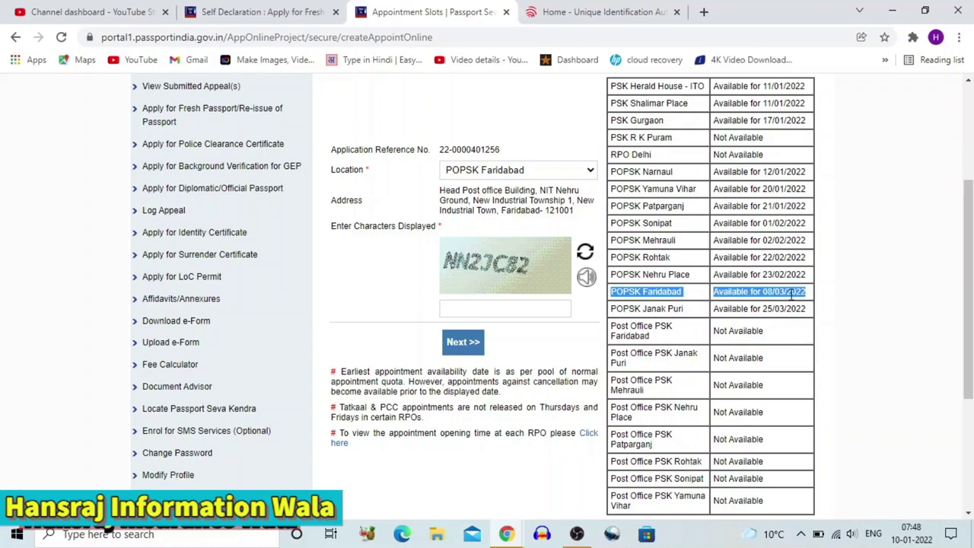
scroll(793, 163, "up", 3)
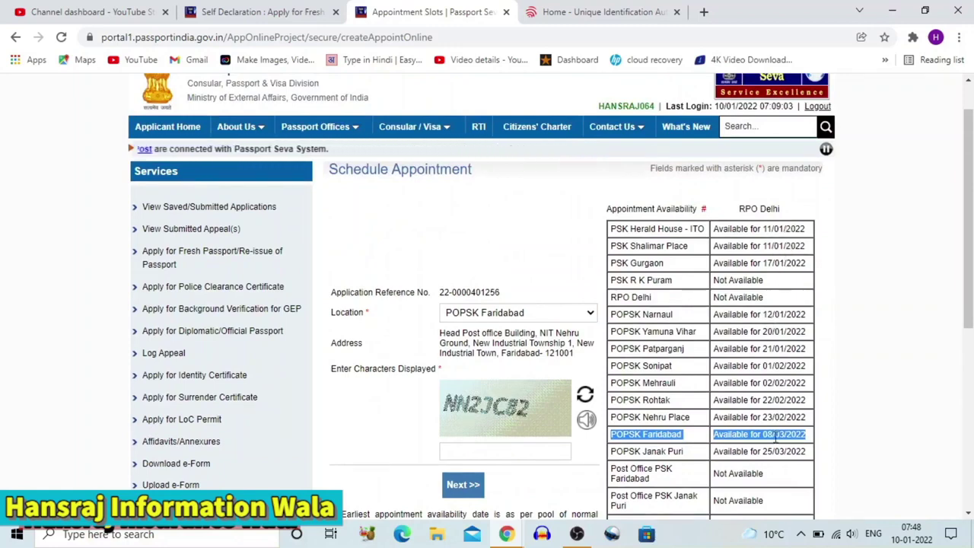
scroll(794, 414, "down", 1)
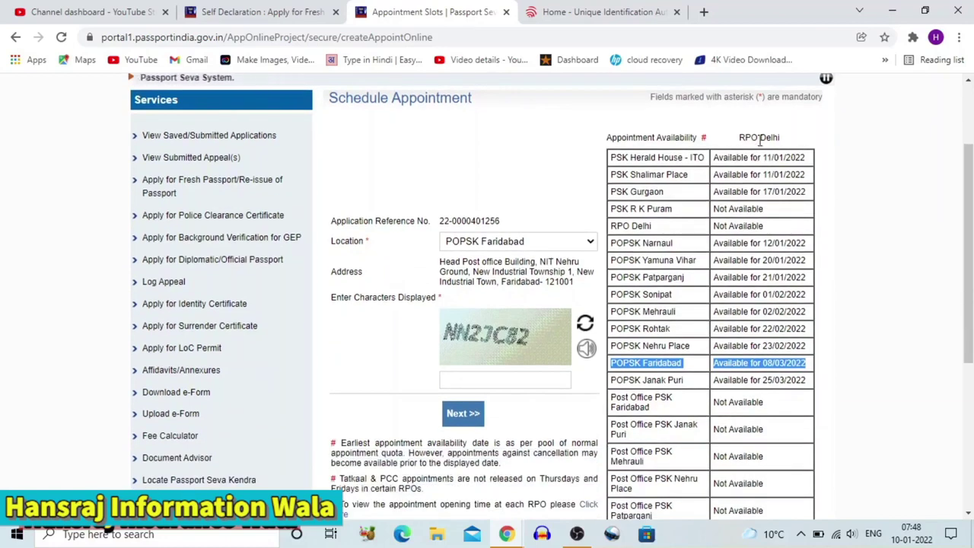
left_click(782, 365)
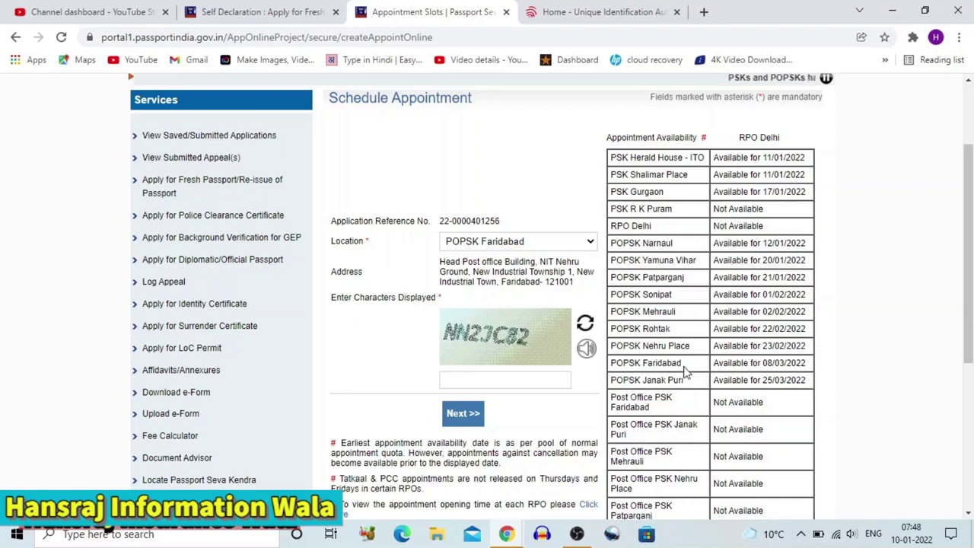
left_click_drag(621, 364, 808, 366)
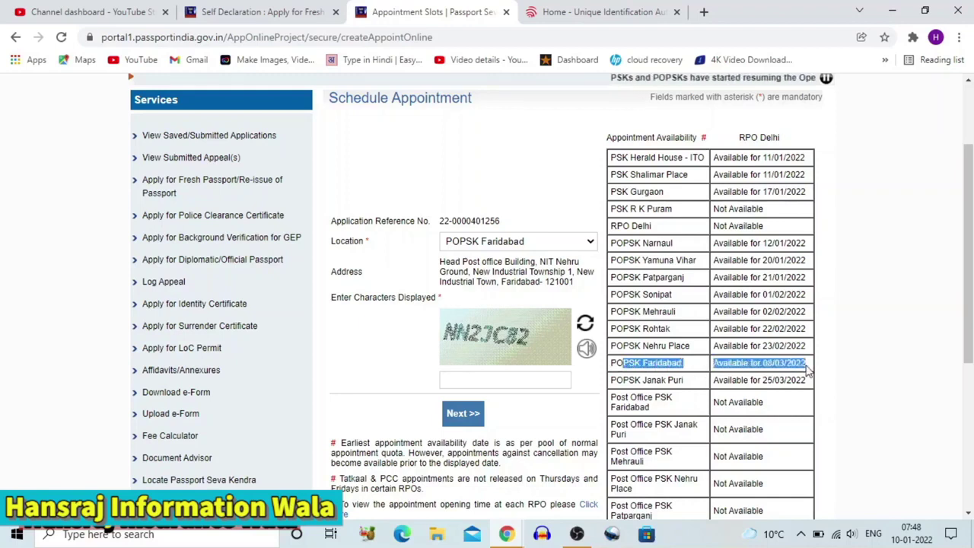
Step: Enter the displayed captcha characters and continue with the appointment booking
left_click(489, 381)
type("N")
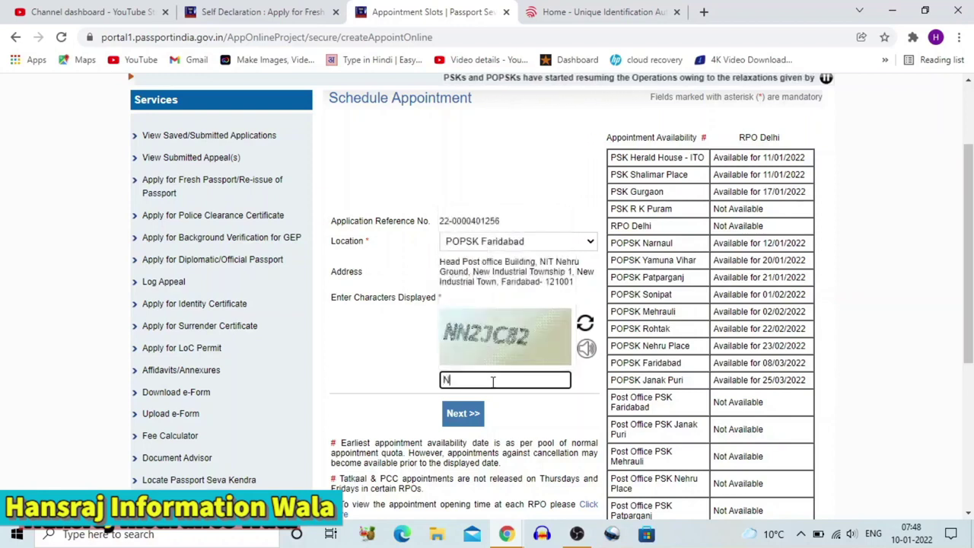
type("N2")
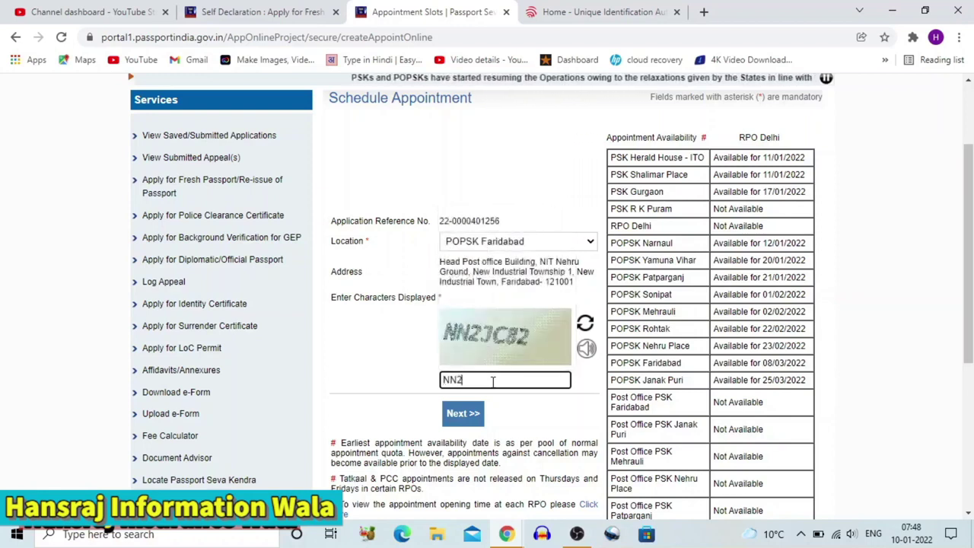
type("J")
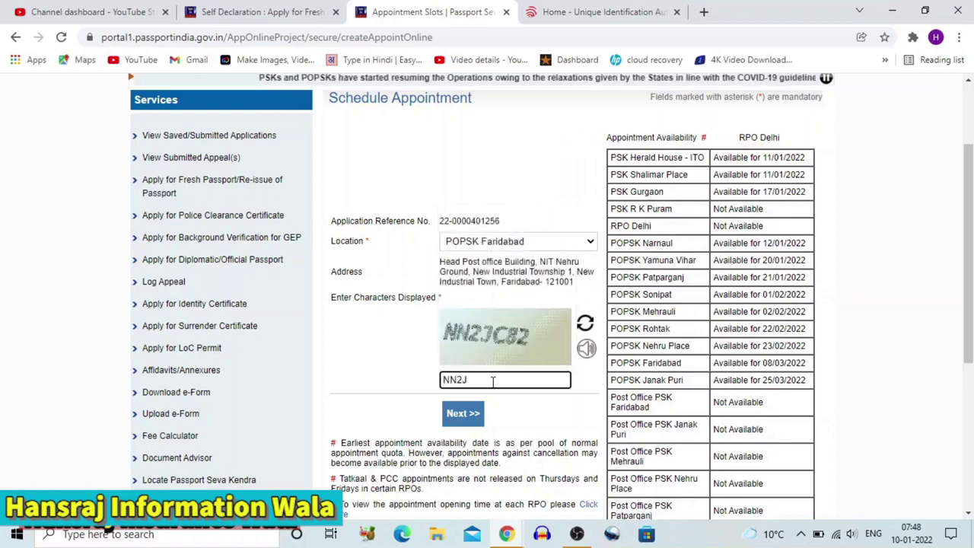
type("C")
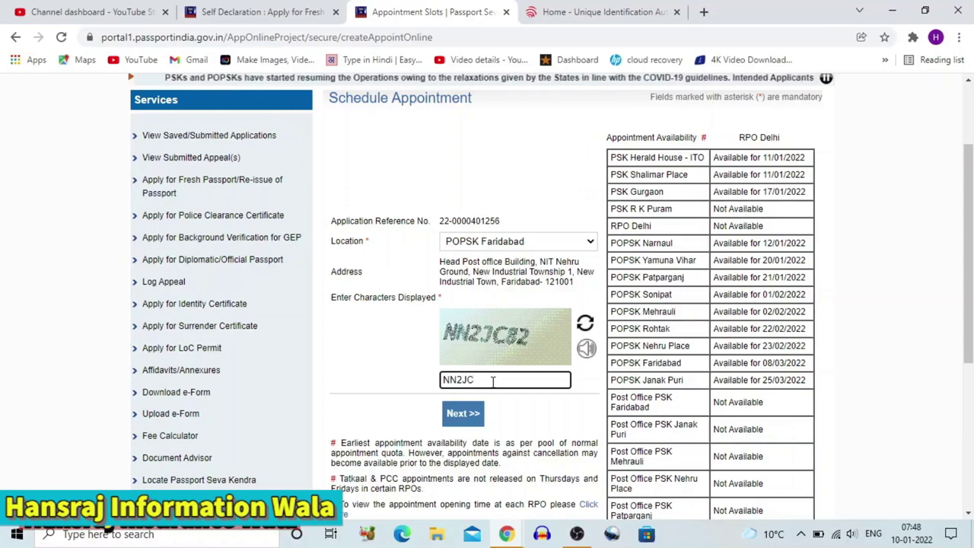
type("82")
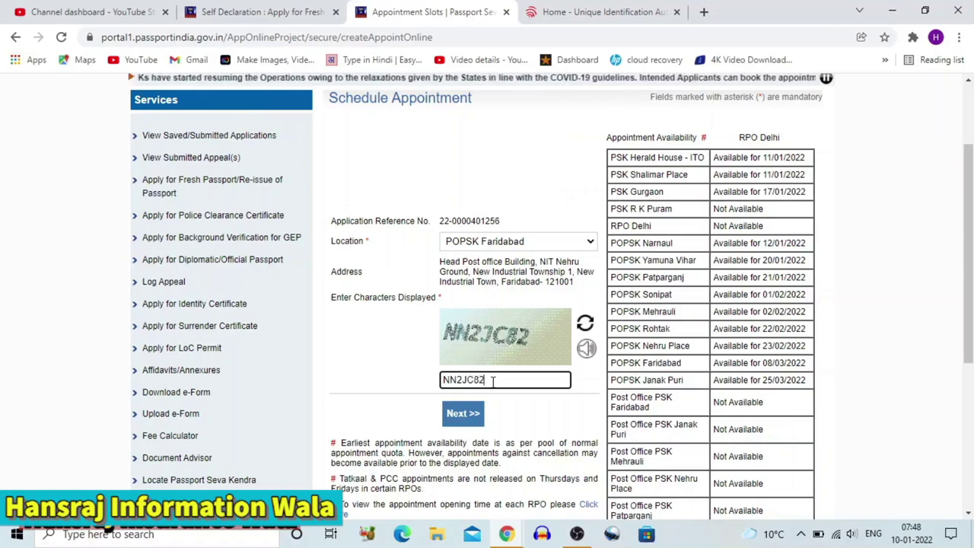
left_click(463, 414)
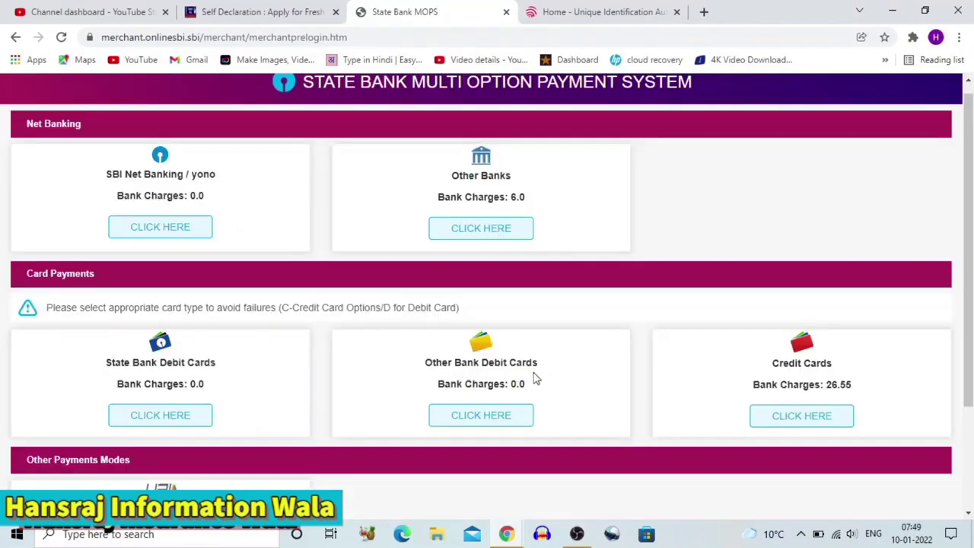
Step: Review the State Bank payment options and choose UPI for the passport fee
scroll(533, 376, "down", 3)
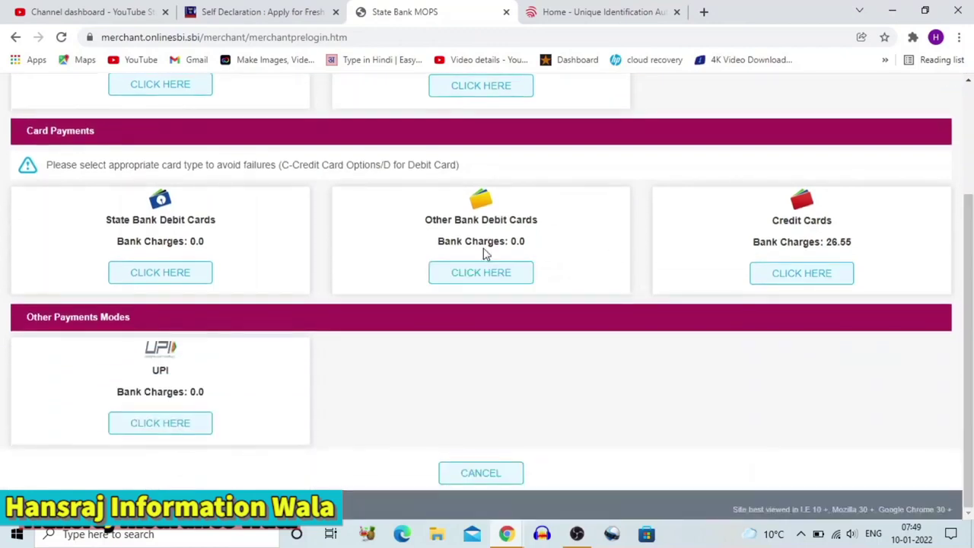
scroll(448, 263, "up", 2)
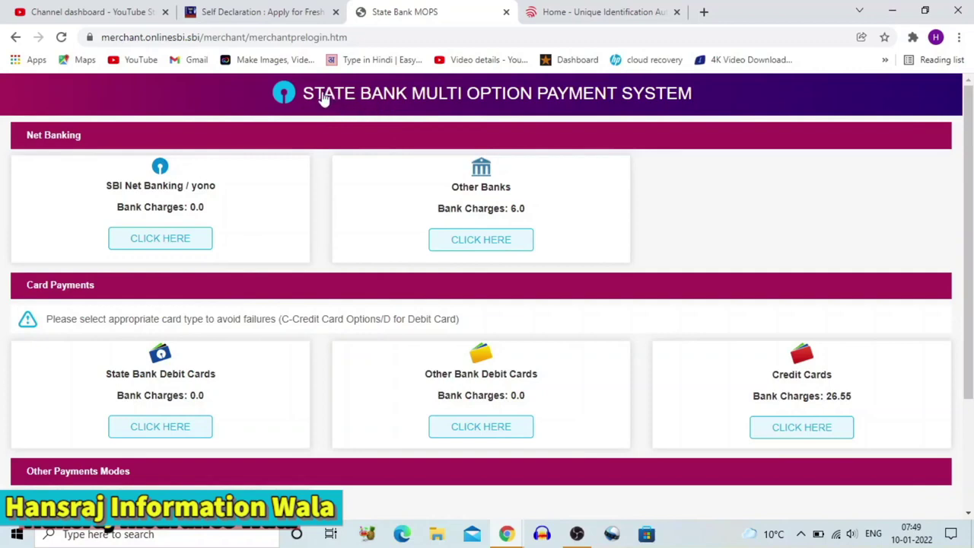
scroll(434, 259, "down", 2)
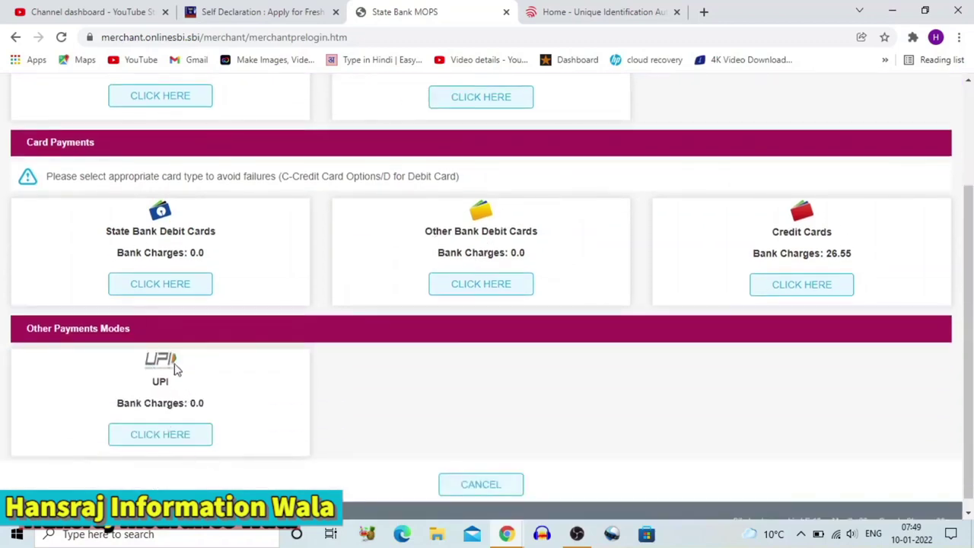
left_click(186, 442)
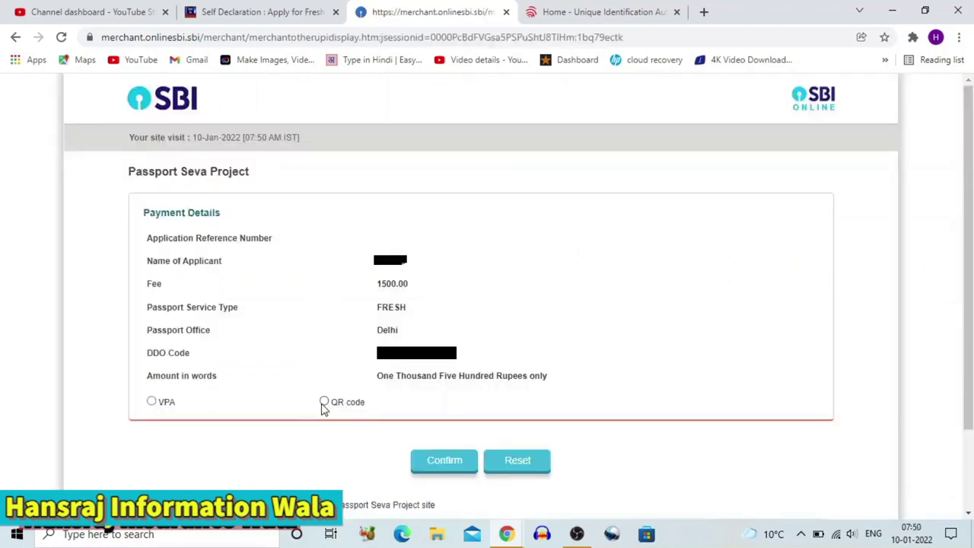